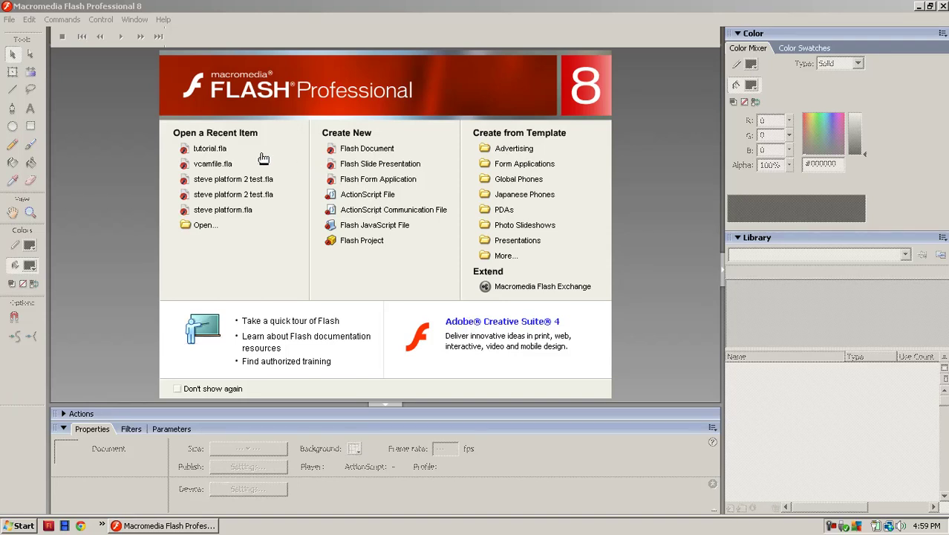
- Open tutorial.fla, collapse the Properties panel, and bring the stick figure on the ground into view
{"action": "left_click", "coordinate": [210, 149]}
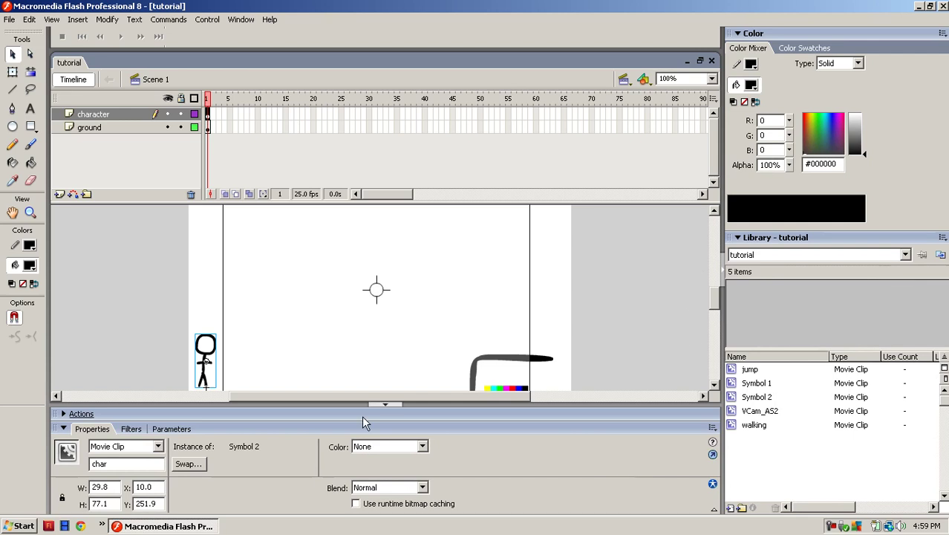
{"action": "left_click", "coordinate": [62, 426]}
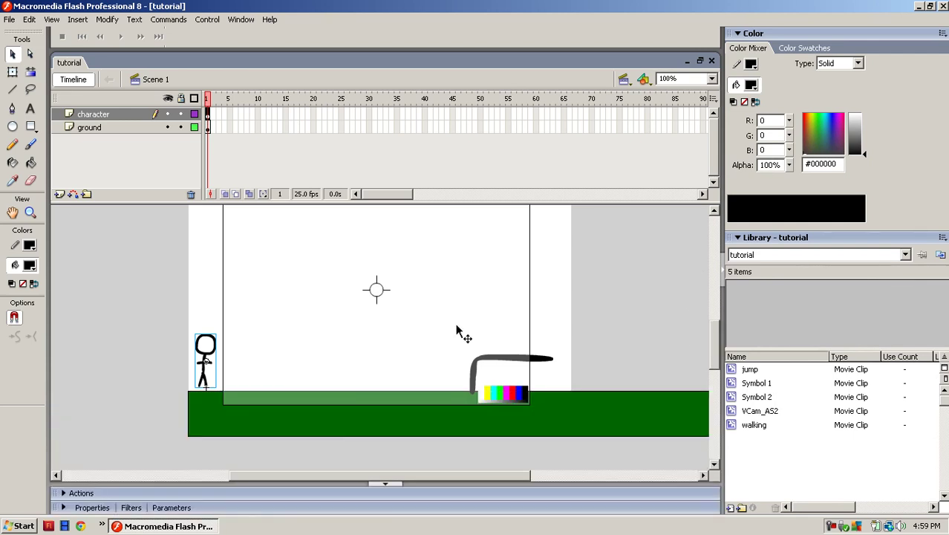
{"action": "left_click_drag", "start_coordinate": [706, 346], "coordinate": [716, 327]}
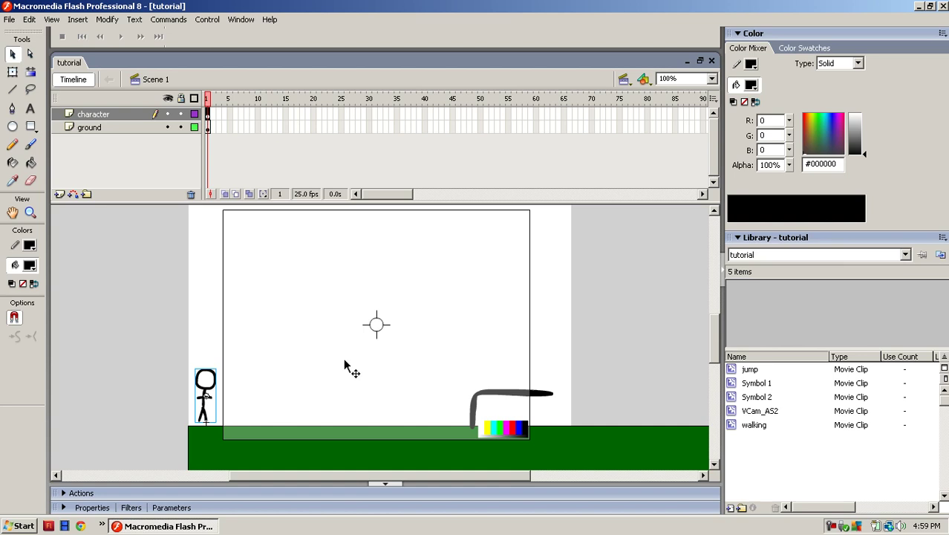
{"action": "mouse_move", "coordinate": [417, 475]}
{"action": "left_mouse_down"}
{"action": "mouse_move", "coordinate": [439, 478]}
{"action": "mouse_move", "coordinate": [413, 476]}
{"action": "mouse_move", "coordinate": [430, 476]}
{"action": "left_mouse_up"}
{"action": "mouse_move", "coordinate": [713, 324]}
{"action": "left_mouse_down"}
{"action": "mouse_move", "coordinate": [714, 364]}
{"action": "mouse_move", "coordinate": [717, 323]}
{"action": "left_mouse_up"}
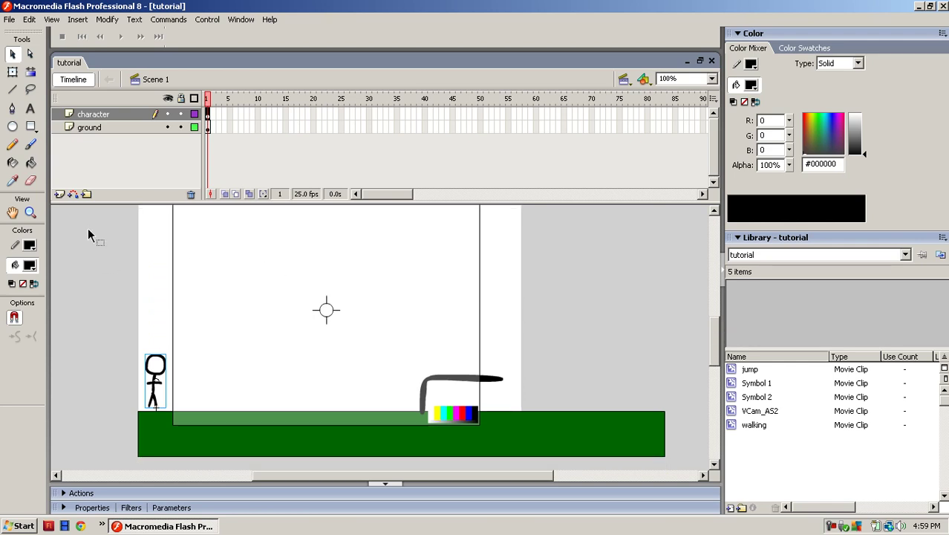
- Insert a new layer and rename it 'restart'
{"action": "left_click", "coordinate": [60, 195]}
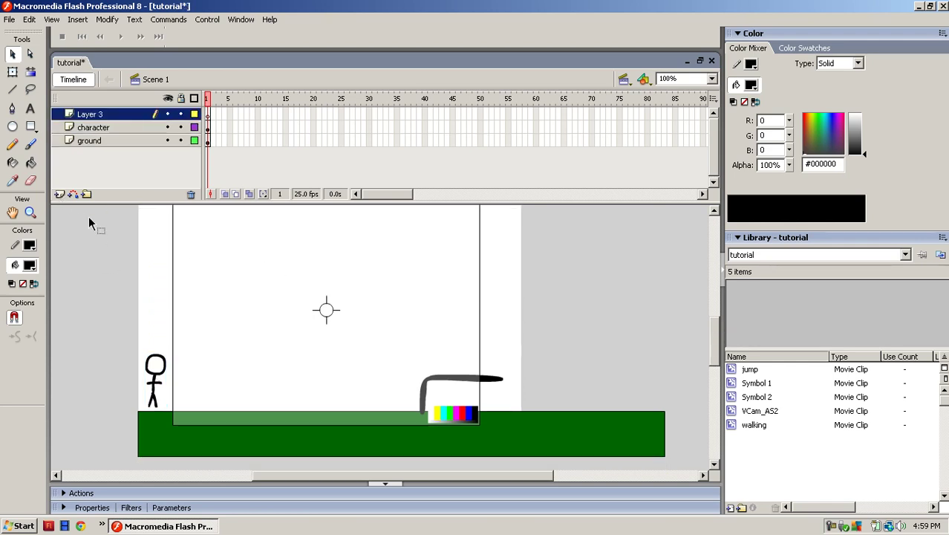
{"action": "double_click", "coordinate": [93, 115]}
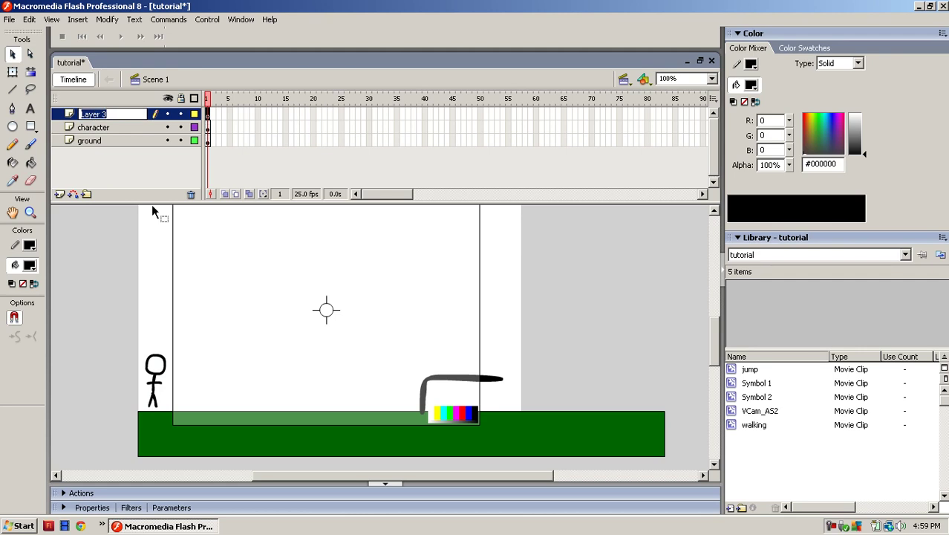
{"action": "type", "text": "restart"}
{"action": "key", "text": "Return"}
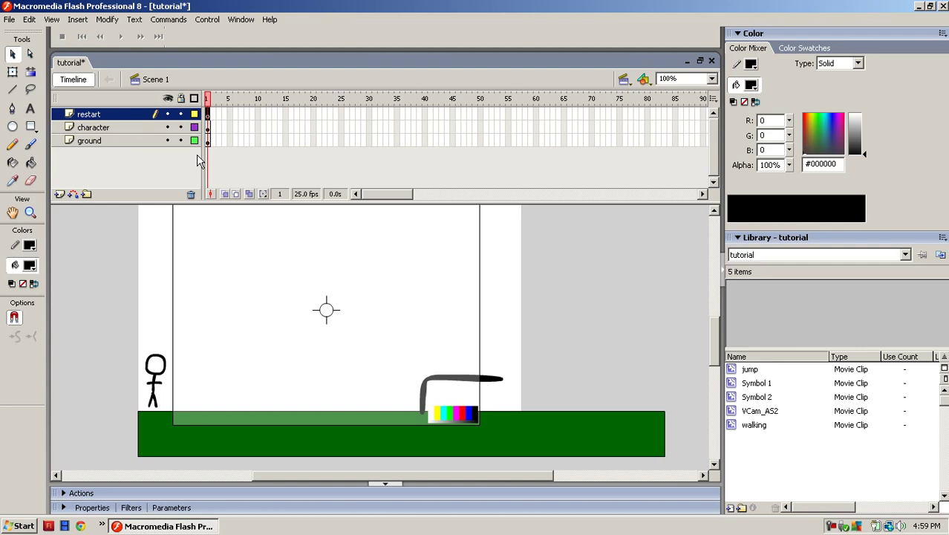
- Pick the Rectangle tool, set the stage zoom to 50%, and keep black as the fill colour
{"action": "left_click", "coordinate": [31, 126]}
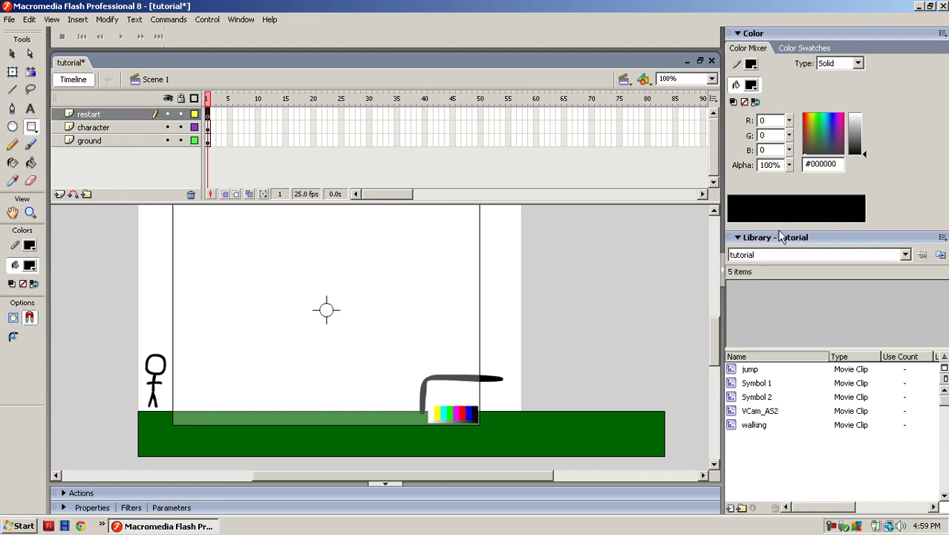
{"action": "left_click", "coordinate": [712, 79]}
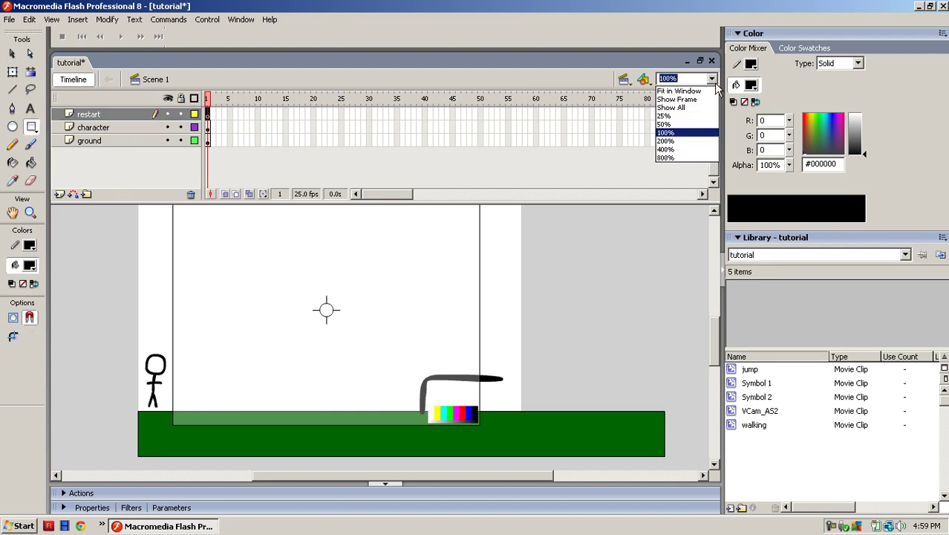
{"action": "left_click", "coordinate": [685, 117]}
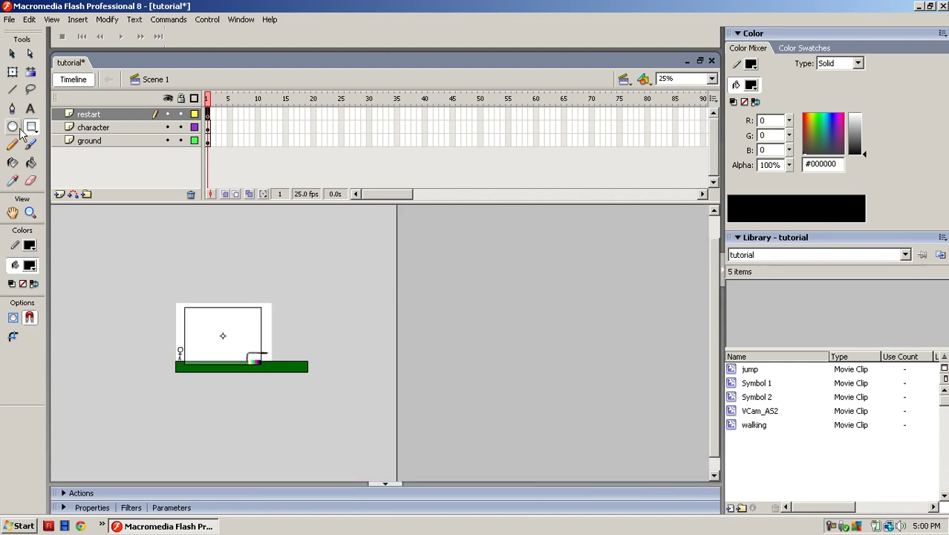
{"action": "left_click", "coordinate": [712, 80]}
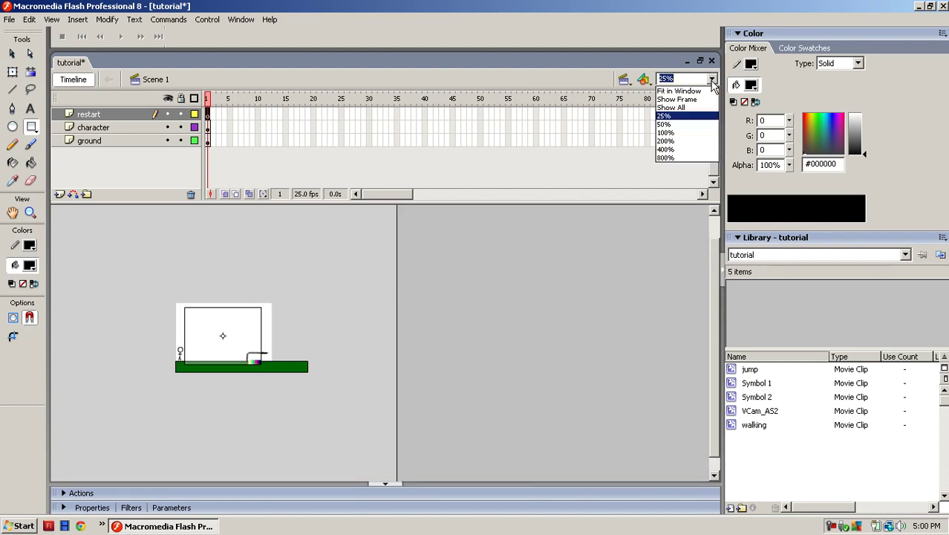
{"action": "left_click", "coordinate": [673, 142]}
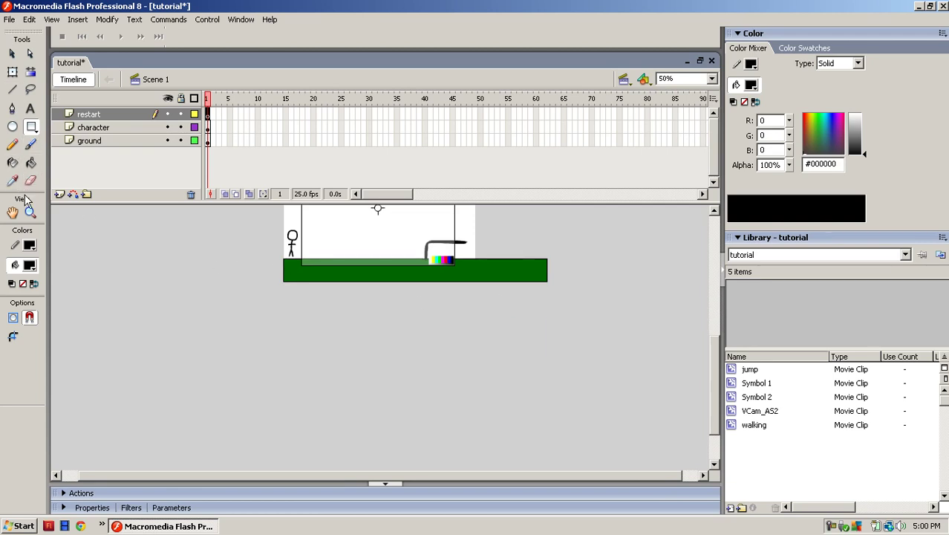
{"action": "left_click", "coordinate": [30, 264]}
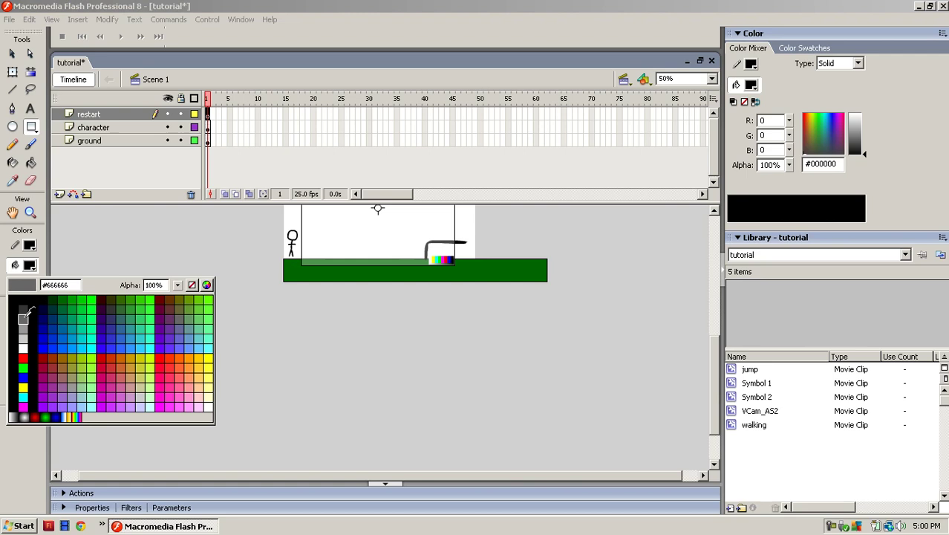
{"action": "left_click", "coordinate": [31, 298]}
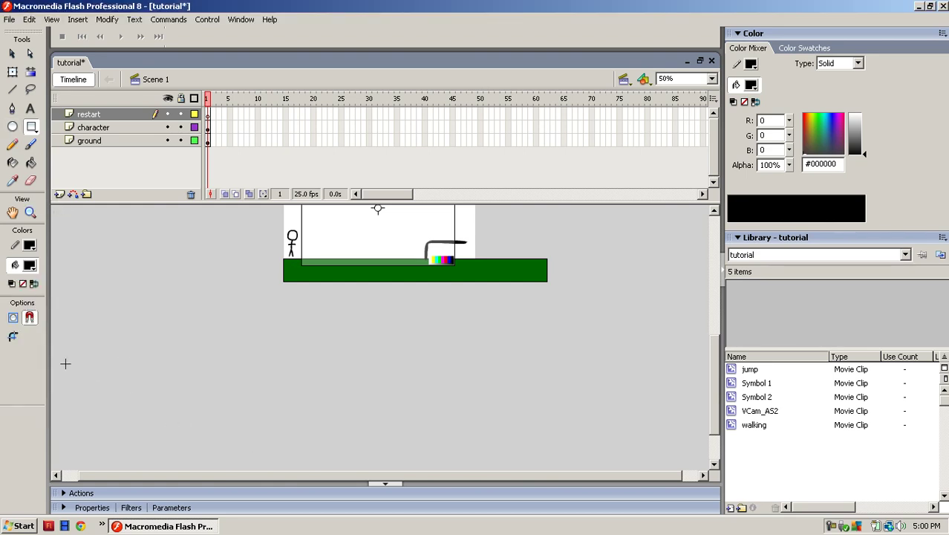
- Draw a long black bar below the ground across the stage and select it
{"action": "left_click_drag", "start_coordinate": [58, 364], "coordinate": [709, 378]}
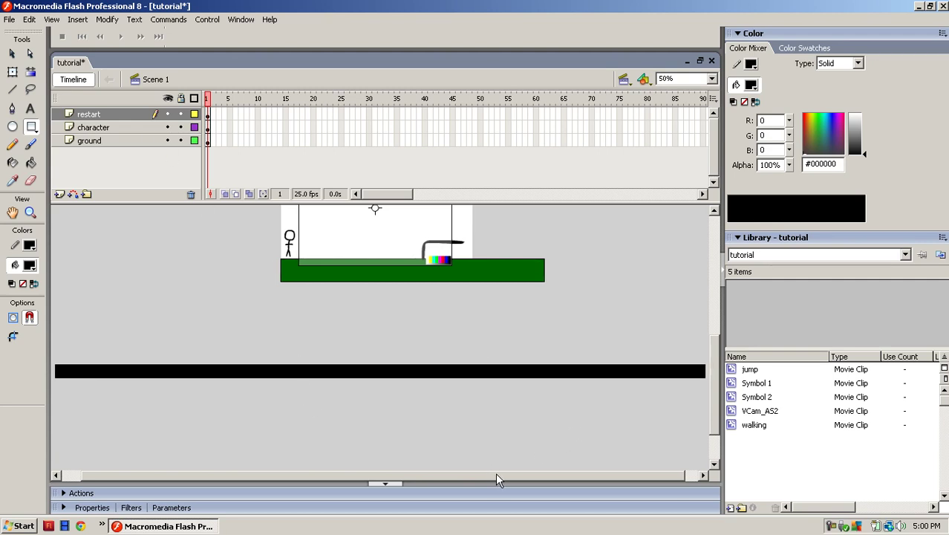
{"action": "left_click", "coordinate": [12, 53]}
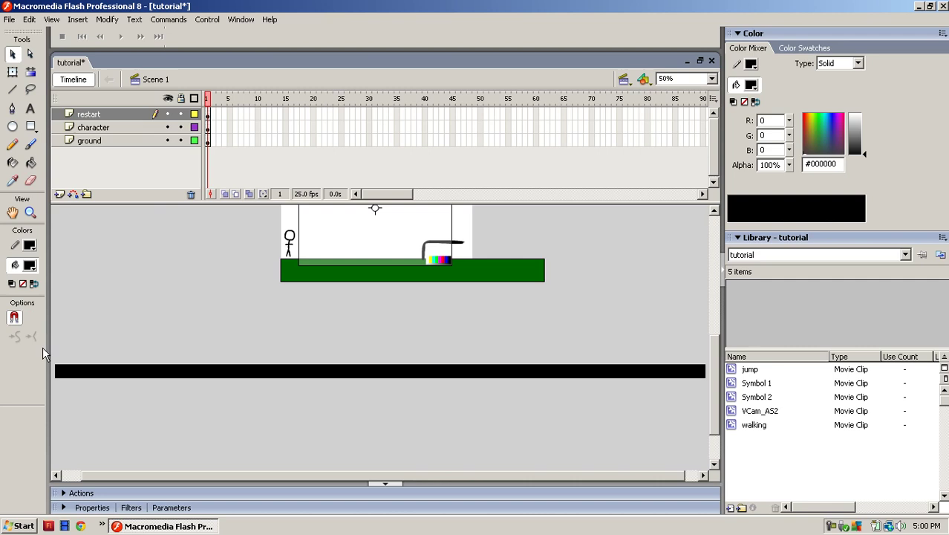
{"action": "mouse_move", "coordinate": [53, 347]}
{"action": "left_mouse_down"}
{"action": "mouse_move", "coordinate": [822, 386]}
{"action": "mouse_move", "coordinate": [706, 392]}
{"action": "left_mouse_up"}
- Convert the black bar to a movie clip symbol named Symbol 3 and reselect the instance
{"action": "right_click", "coordinate": [643, 377]}
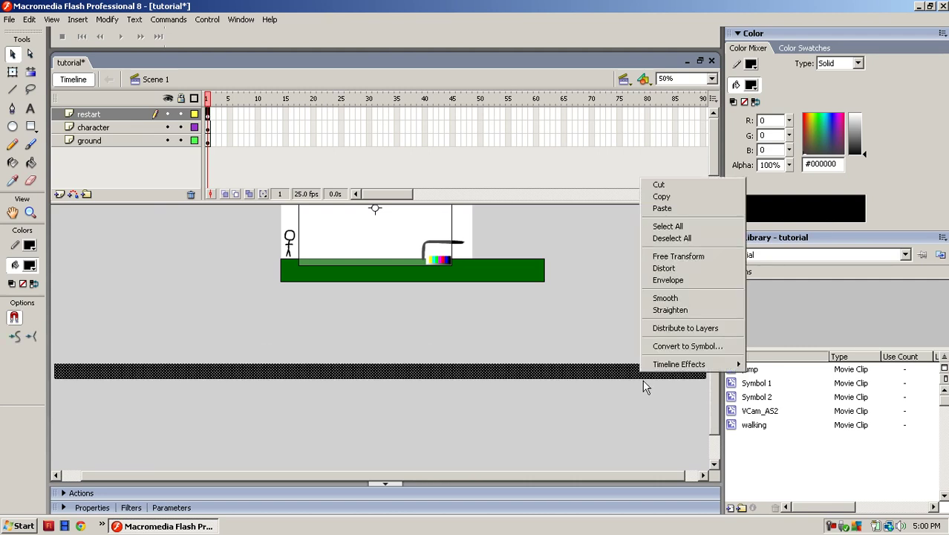
{"action": "left_click", "coordinate": [680, 346]}
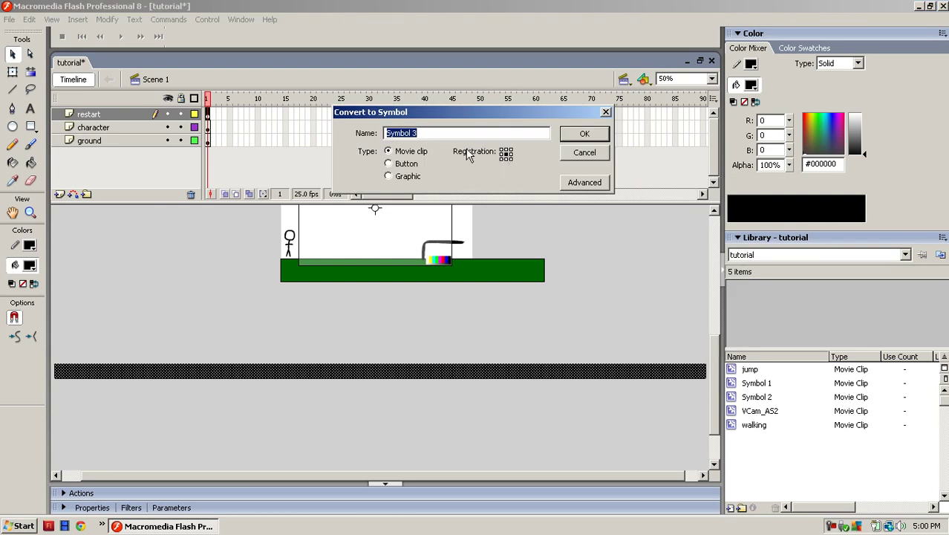
{"action": "left_click", "coordinate": [581, 134]}
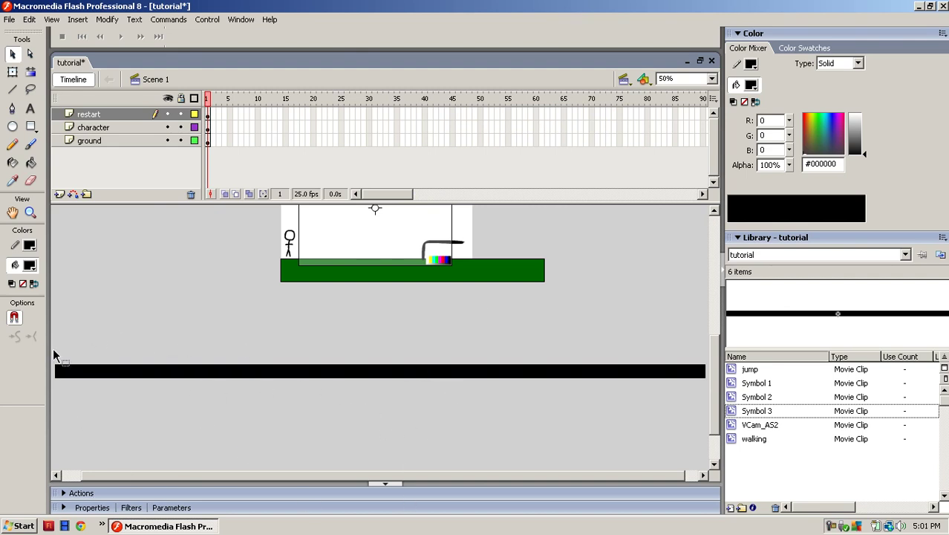
{"action": "left_click_drag", "start_coordinate": [53, 350], "coordinate": [711, 399]}
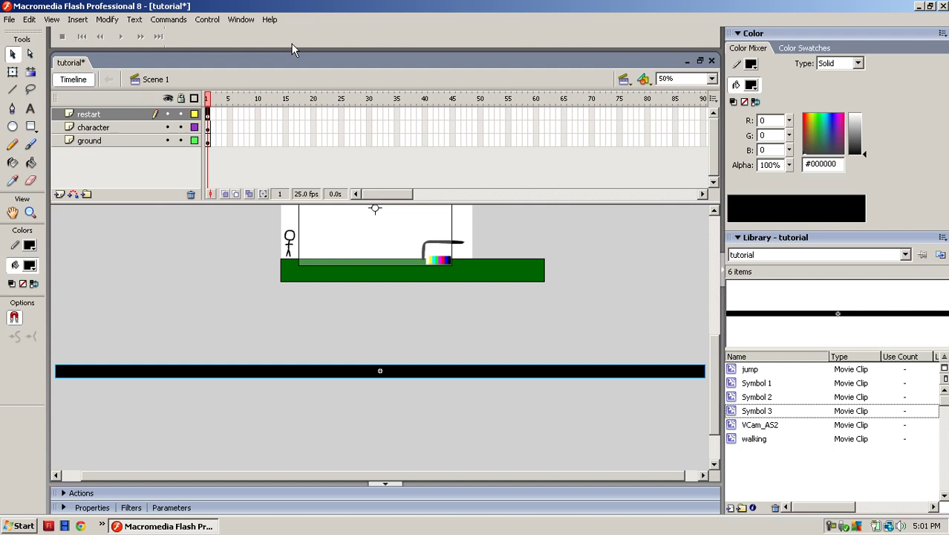
- Show the Properties panel and set the strip's Color effect to Alpha 0%
{"action": "left_click", "coordinate": [168, 20]}
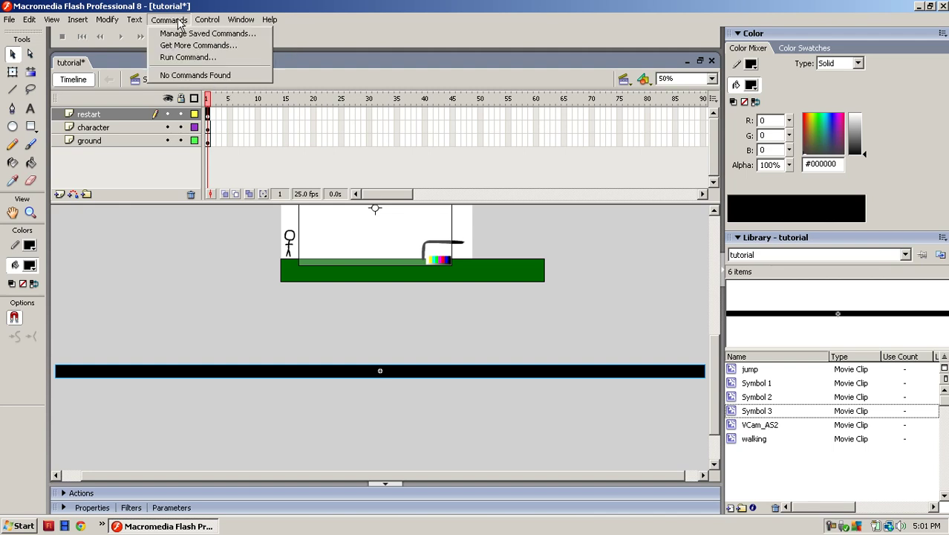
{"action": "mouse_move", "coordinate": [245, 20]}
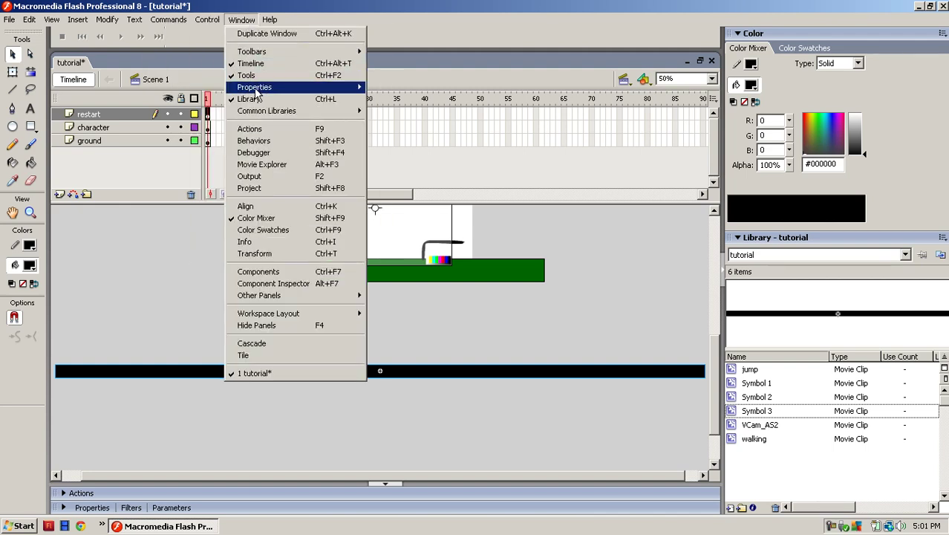
{"action": "mouse_move", "coordinate": [342, 88]}
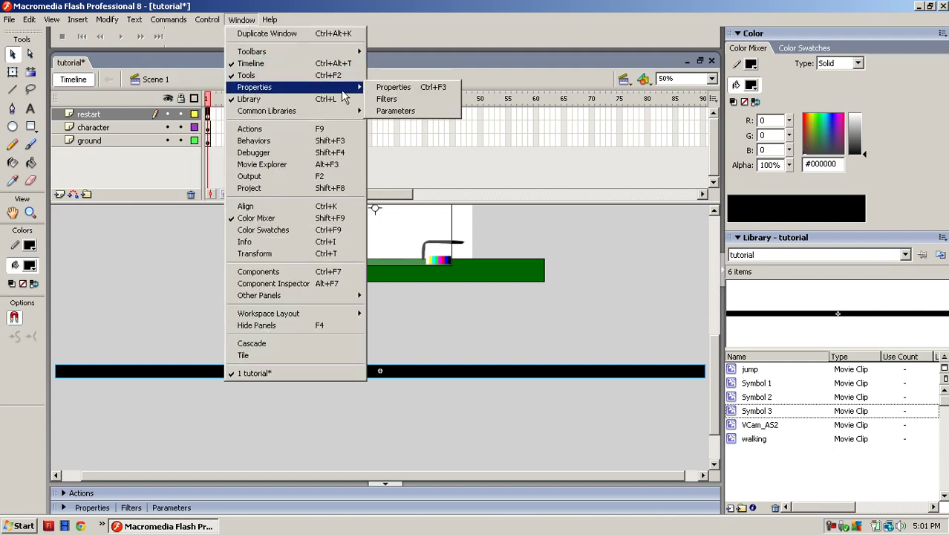
{"action": "left_click", "coordinate": [390, 87]}
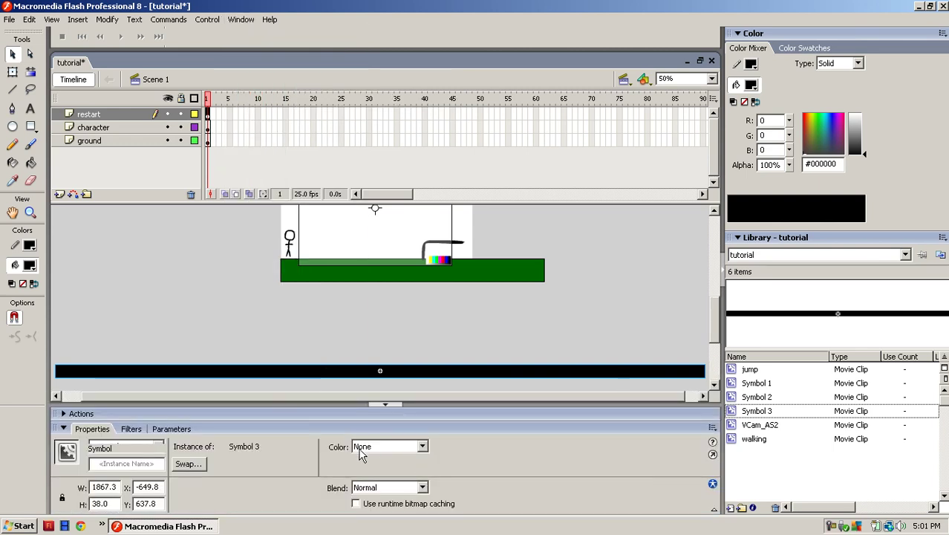
{"action": "left_click", "coordinate": [421, 448]}
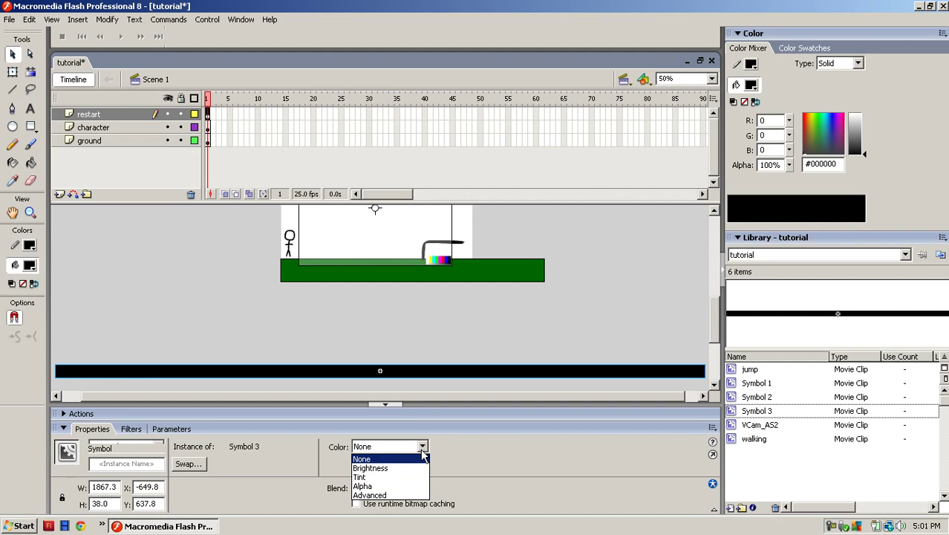
{"action": "left_click", "coordinate": [368, 486]}
{"action": "left_click", "coordinate": [488, 445]}
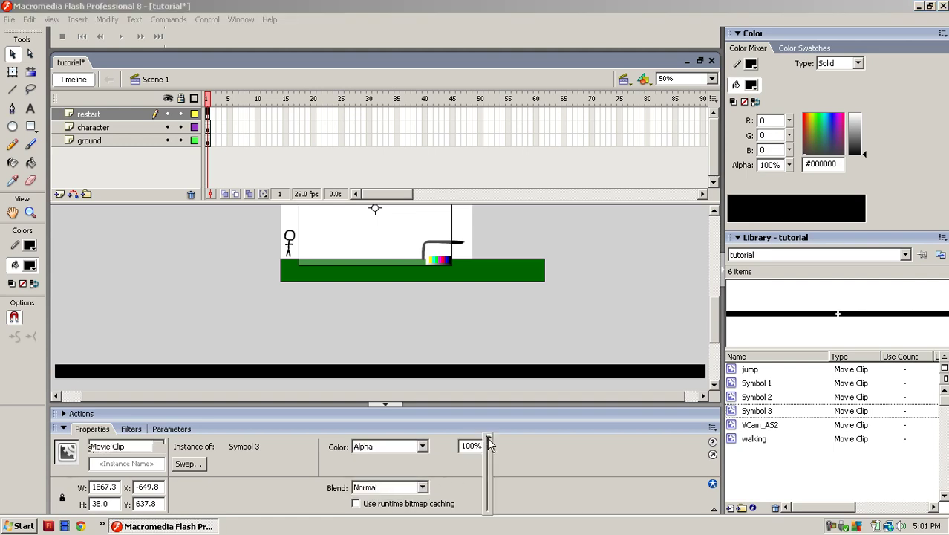
{"action": "left_click_drag", "start_coordinate": [490, 444], "coordinate": [500, 525]}
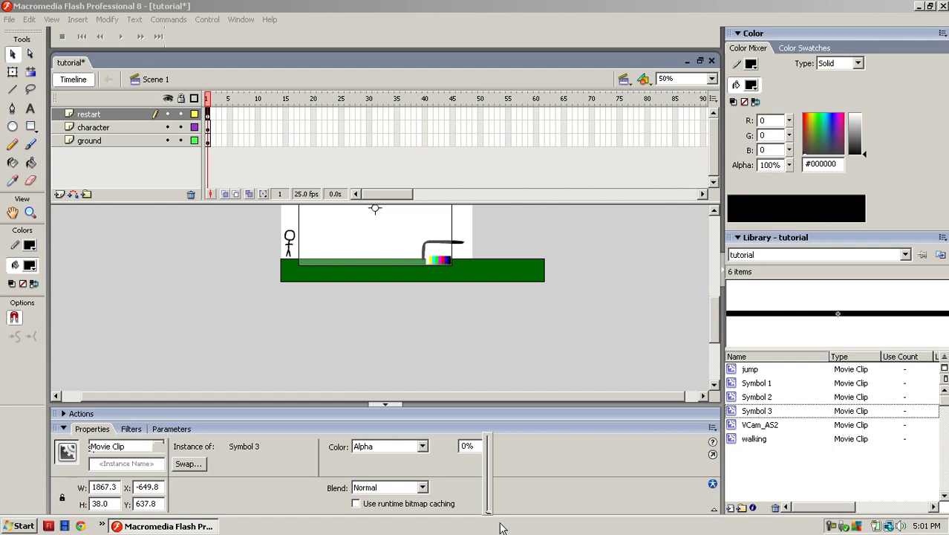
{"action": "left_click", "coordinate": [500, 488]}
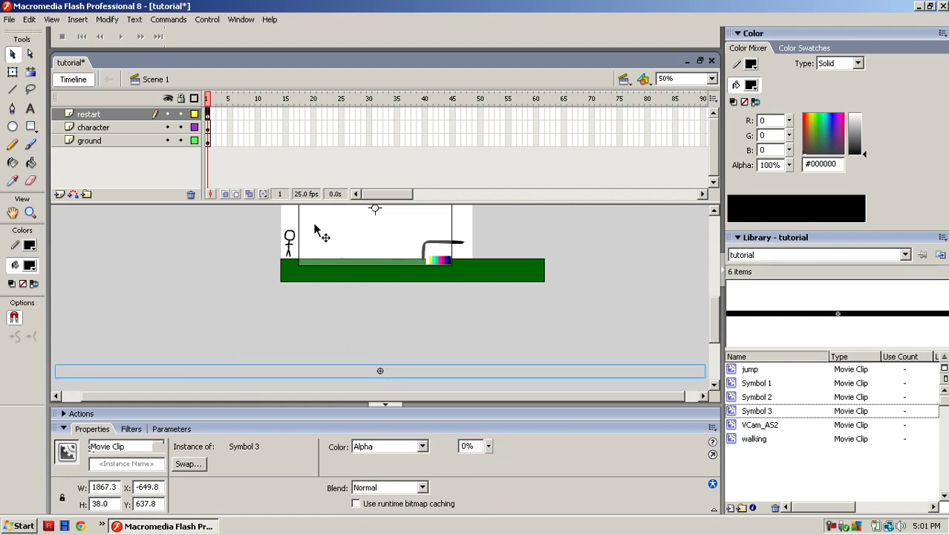
- Open the strip's Actions and select all text in the 'restart when fall code' file in Notepad
{"action": "left_click", "coordinate": [385, 405]}
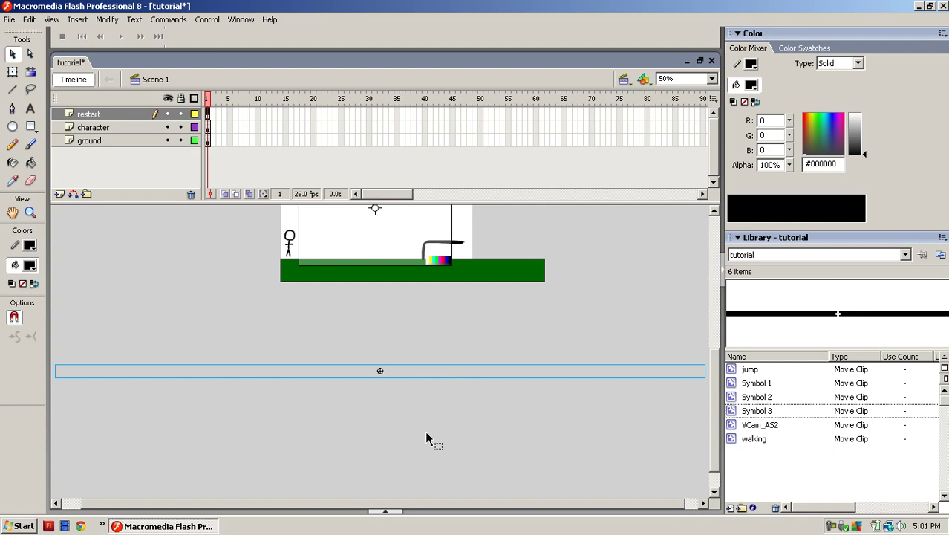
{"action": "right_click", "coordinate": [392, 371]}
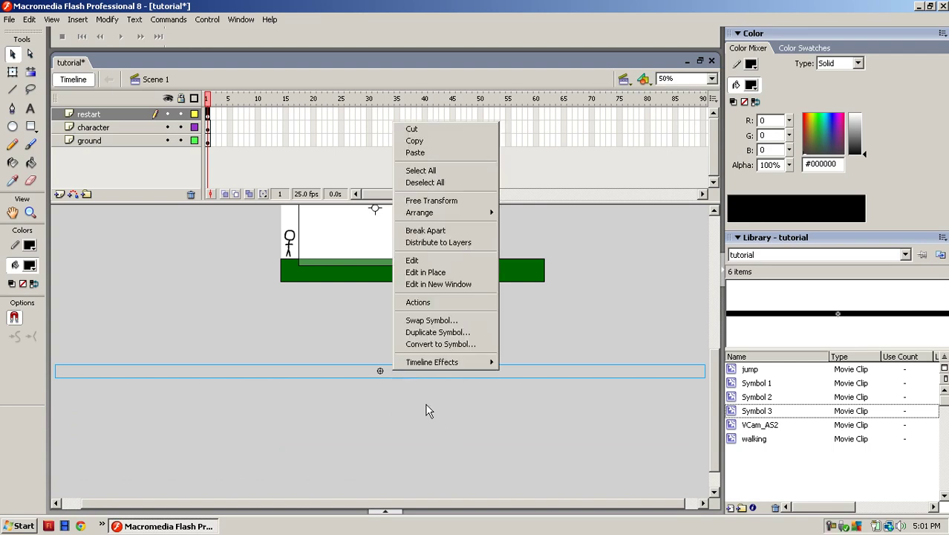
{"action": "left_click", "coordinate": [439, 306]}
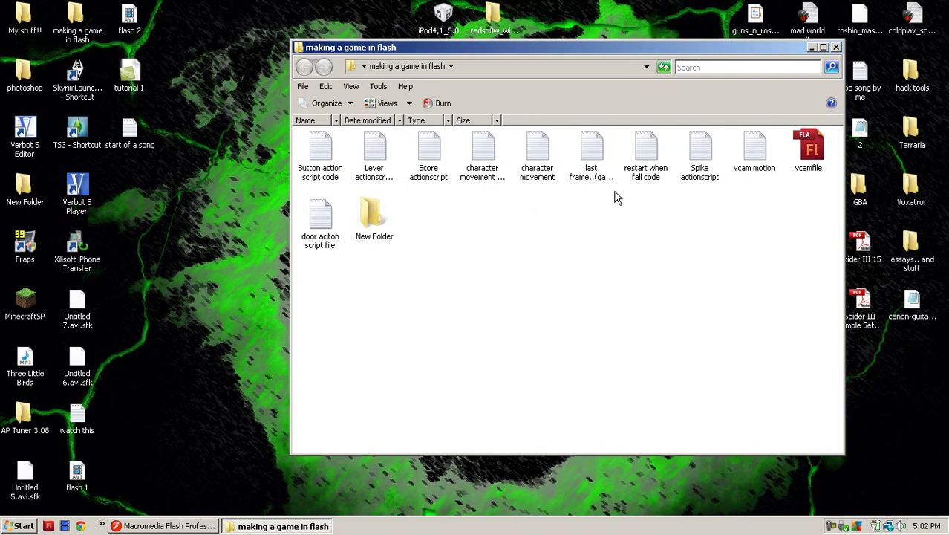
{"action": "double_click", "coordinate": [645, 156]}
{"action": "right_click", "coordinate": [122, 371]}
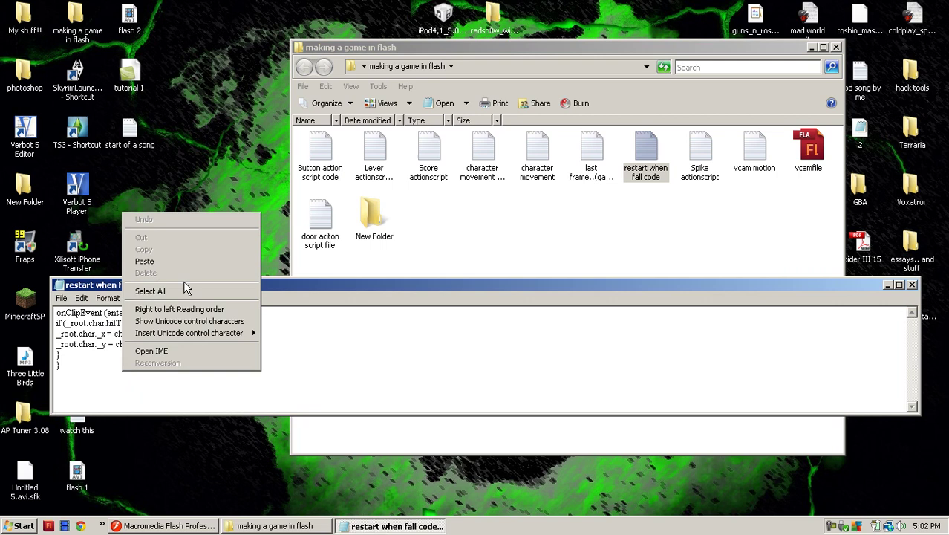
{"action": "left_click", "coordinate": [150, 290]}
{"action": "key", "text": "ctrl+c"}
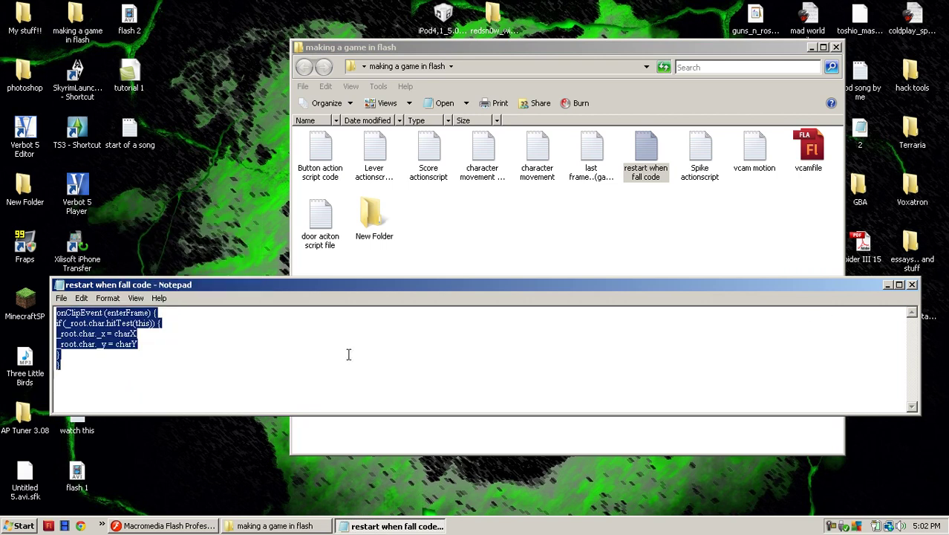
- Close Notepad and paste the restart code into the strip's Actions panel
{"action": "left_click", "coordinate": [913, 285]}
{"action": "left_click", "coordinate": [836, 47]}
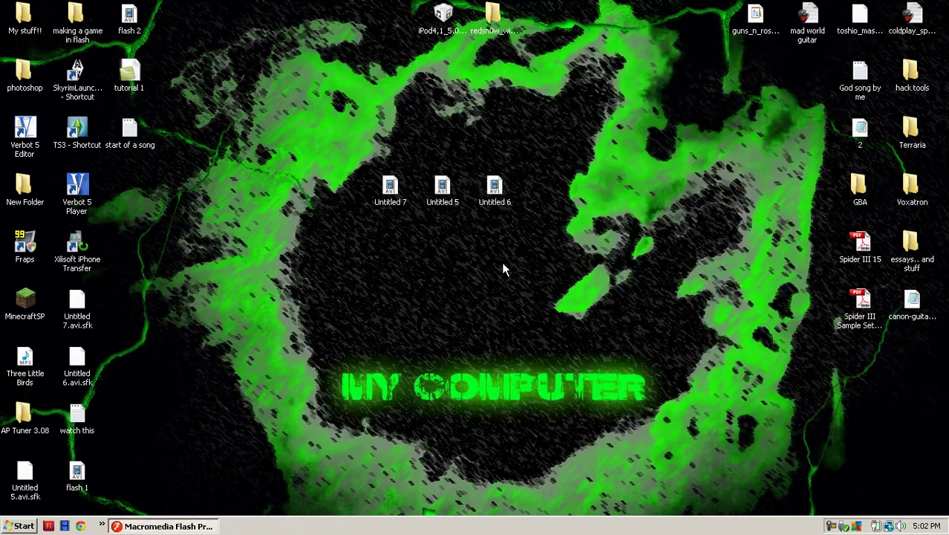
{"action": "key", "text": "alt+Tab"}
{"action": "right_click", "coordinate": [336, 291]}
{"action": "left_click", "coordinate": [356, 351]}
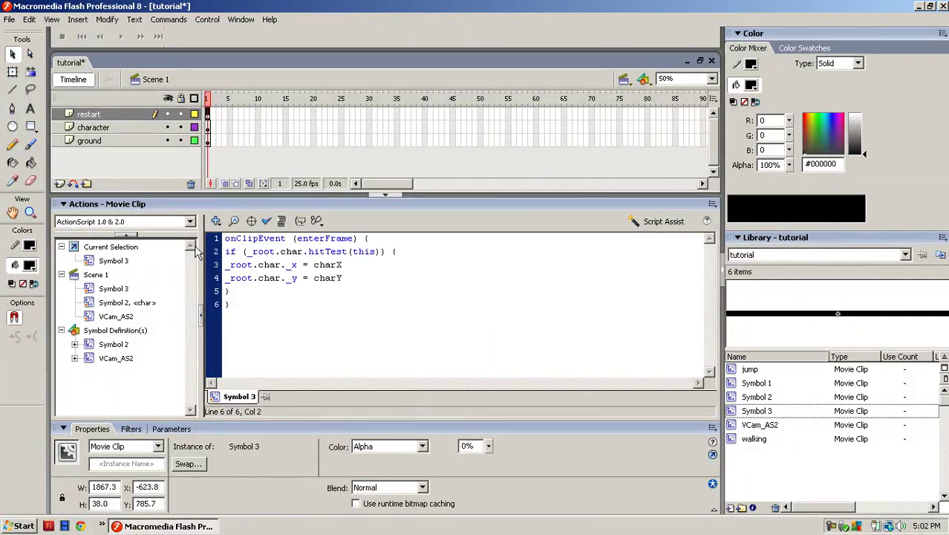
- Review the char, charX and charY references in the script, then collapse the panels
{"action": "double_click", "coordinate": [280, 268]}
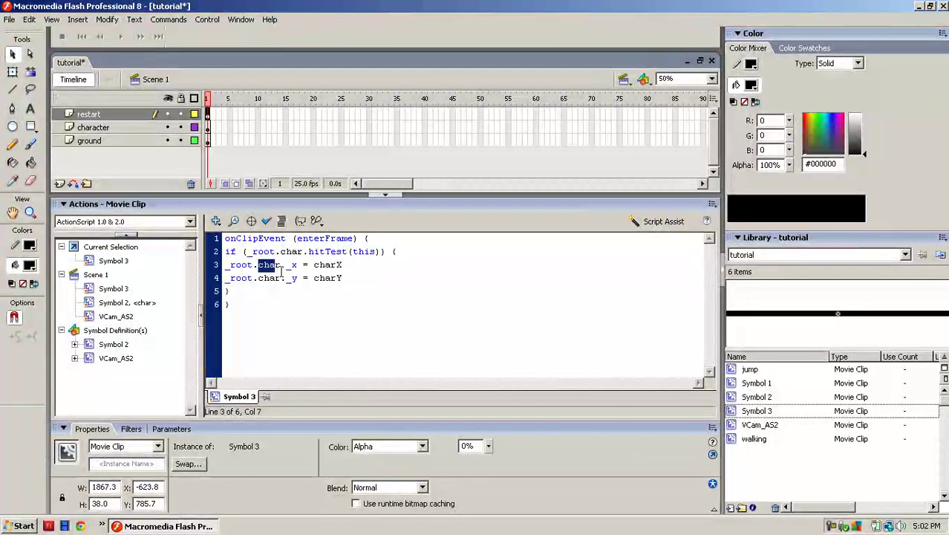
{"action": "left_click", "coordinate": [279, 300]}
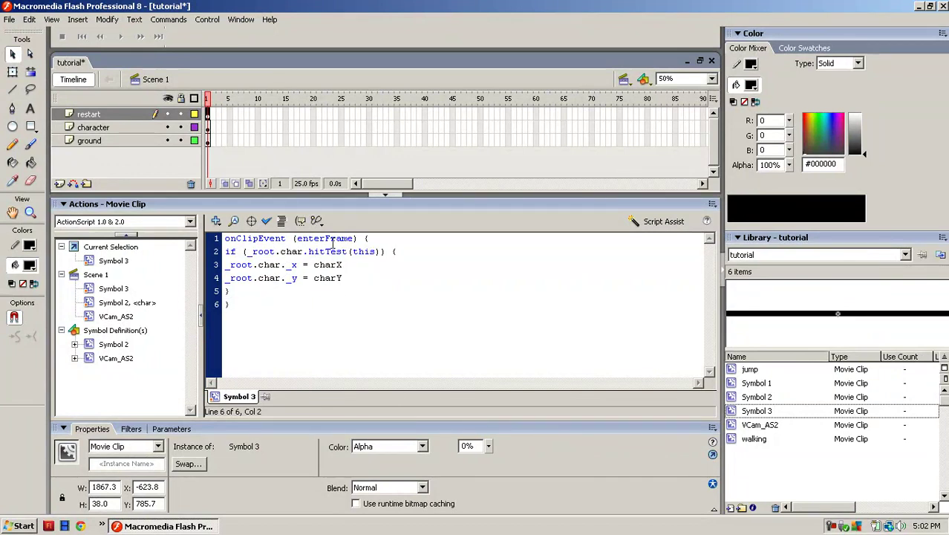
{"action": "left_click_drag", "start_coordinate": [313, 265], "coordinate": [336, 287]}
{"action": "left_click", "coordinate": [344, 277]}
{"action": "left_click", "coordinate": [392, 196]}
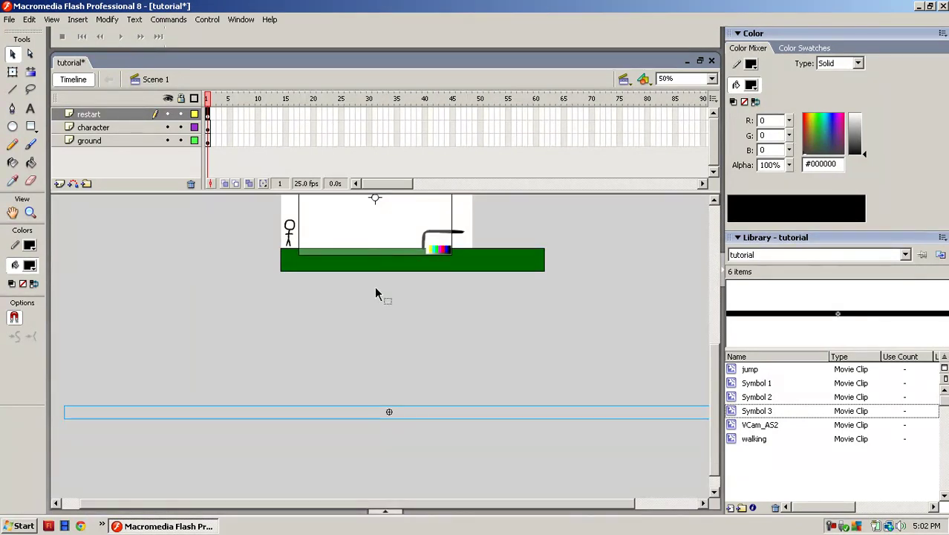
- Select the stick figure (instance char) and copy its X position 10.0
{"action": "scroll", "coordinate": [269, 270], "scroll_direction": "up", "scroll_amount": 3}
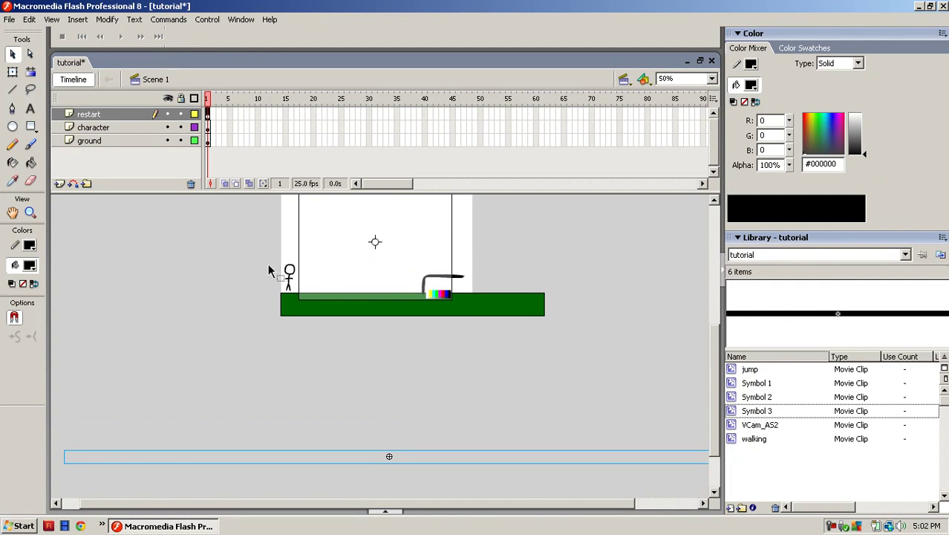
{"action": "left_click", "coordinate": [289, 275]}
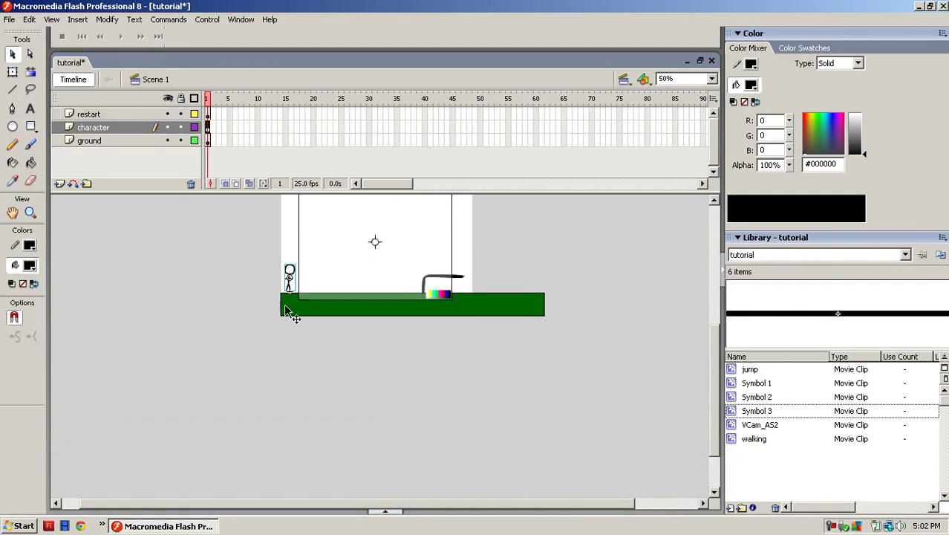
{"action": "left_click", "coordinate": [385, 511]}
{"action": "double_click", "coordinate": [100, 463]}
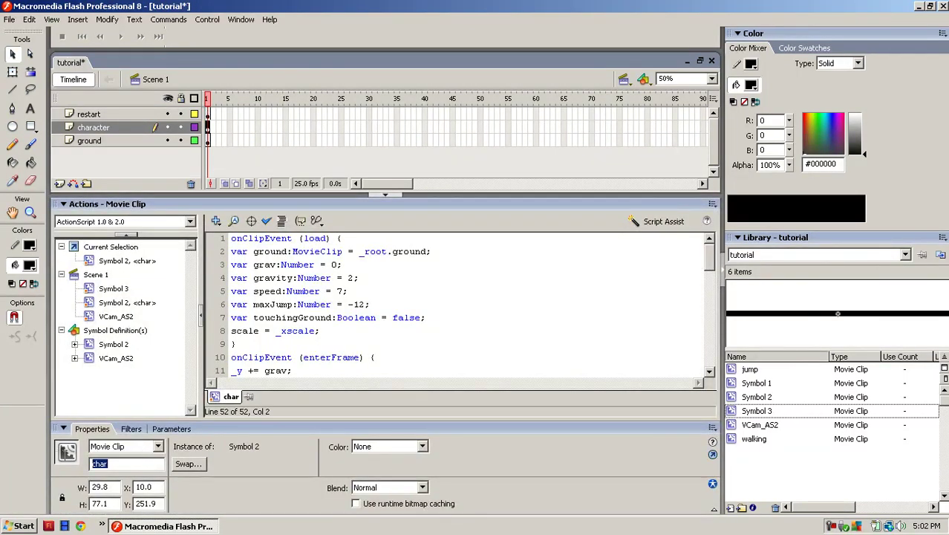
{"action": "left_click", "coordinate": [108, 466]}
{"action": "left_click", "coordinate": [159, 503]}
{"action": "left_click", "coordinate": [152, 487]}
{"action": "right_click", "coordinate": [140, 487]}
{"action": "left_click", "coordinate": [171, 364]}
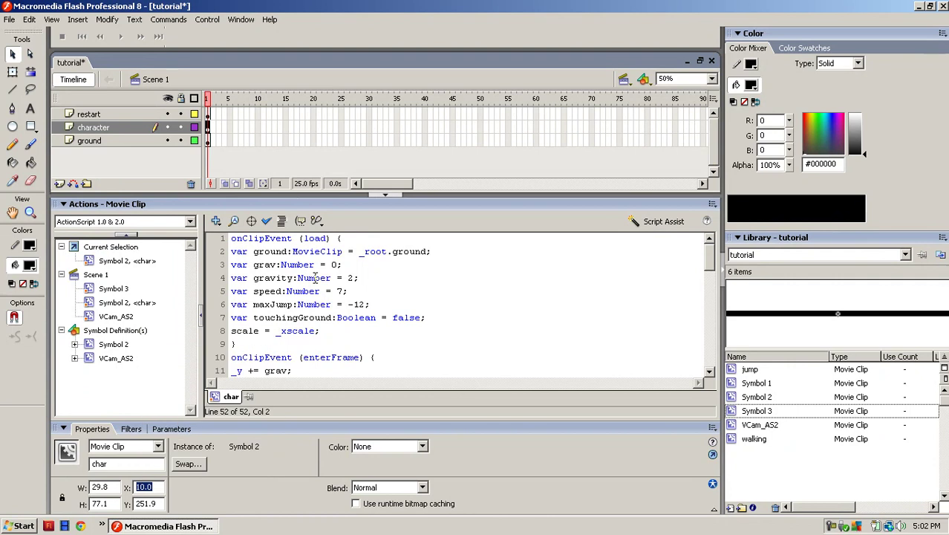
- Select the invisible restart strip and open its script
{"action": "left_click", "coordinate": [378, 196]}
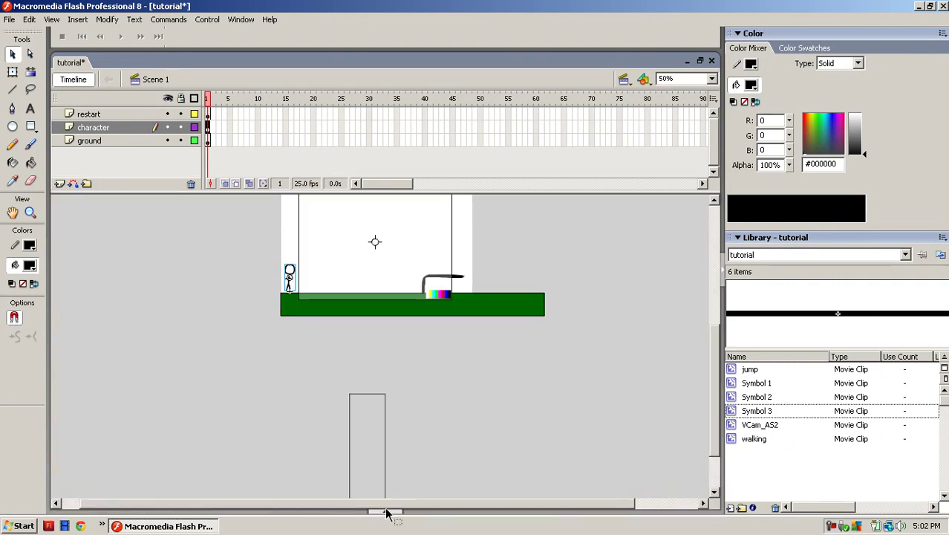
{"action": "left_click", "coordinate": [388, 455]}
{"action": "right_click", "coordinate": [392, 456]}
{"action": "left_click", "coordinate": [434, 386]}
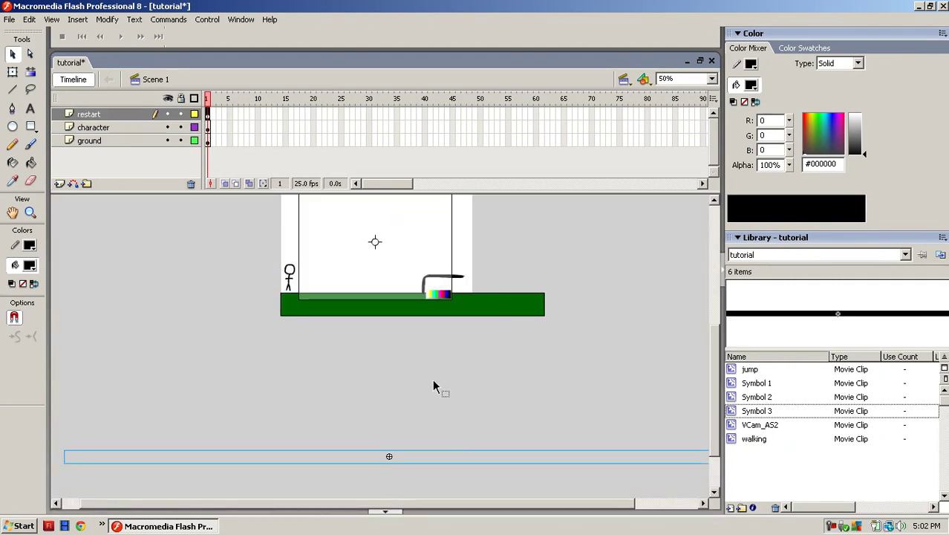
- Replace charX in the strip's script with the pasted value 10.0
{"action": "left_click_drag", "start_coordinate": [312, 264], "coordinate": [345, 265]}
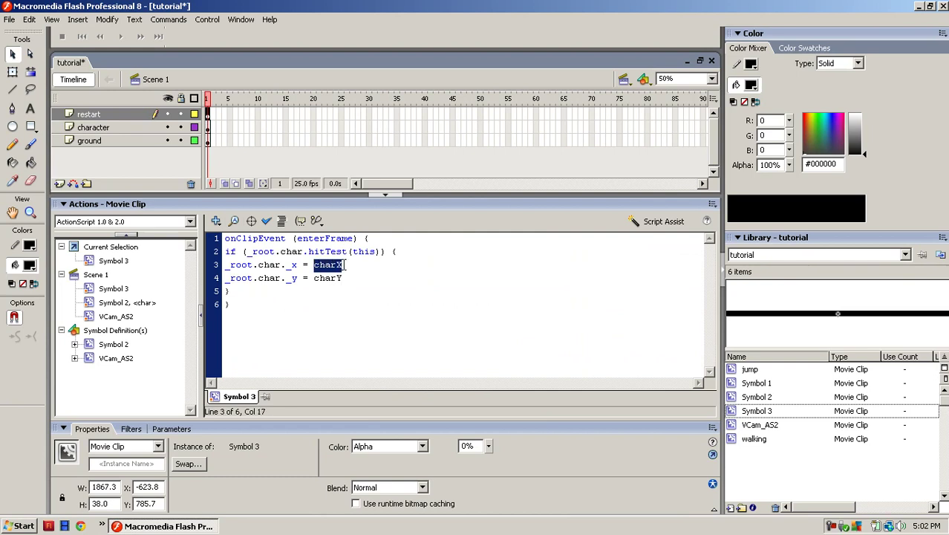
{"action": "right_click", "coordinate": [339, 266]}
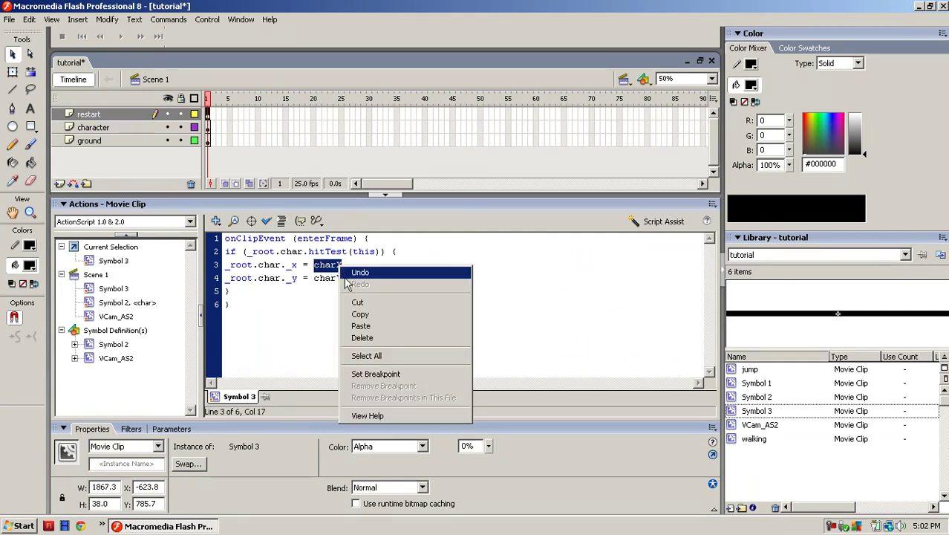
{"action": "left_click", "coordinate": [368, 324]}
{"action": "left_click", "coordinate": [385, 195]}
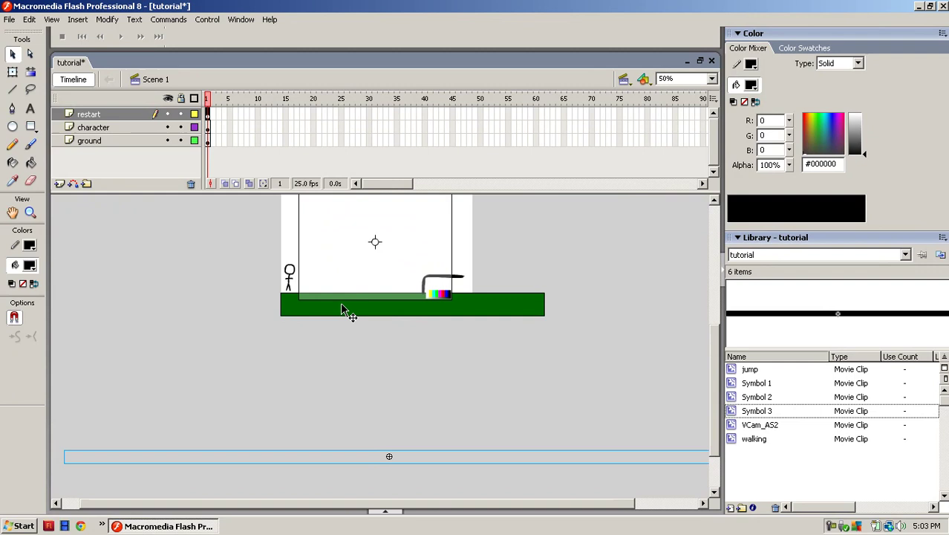
- Copy the stick figure's Y position 251.9
{"action": "right_click", "coordinate": [289, 272]}
{"action": "left_click", "coordinate": [312, 204]}
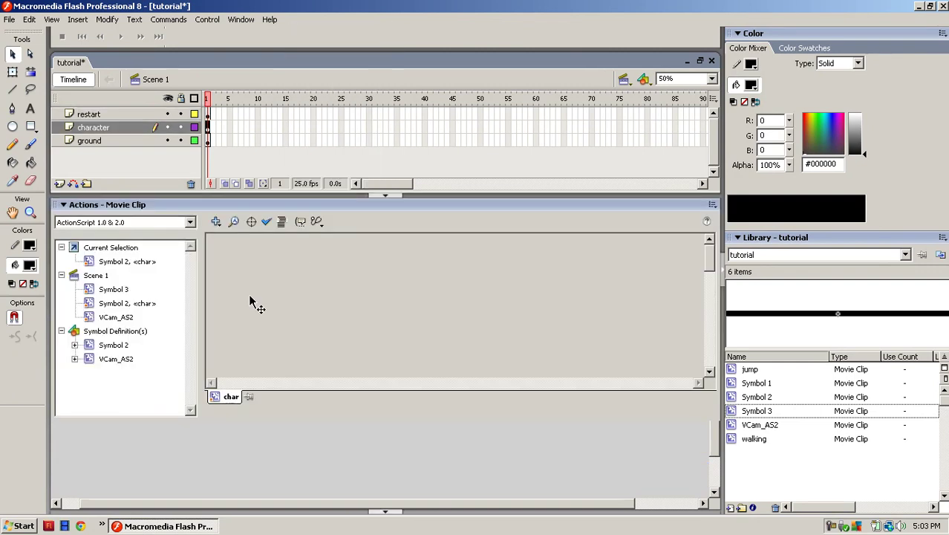
{"action": "double_click", "coordinate": [136, 504]}
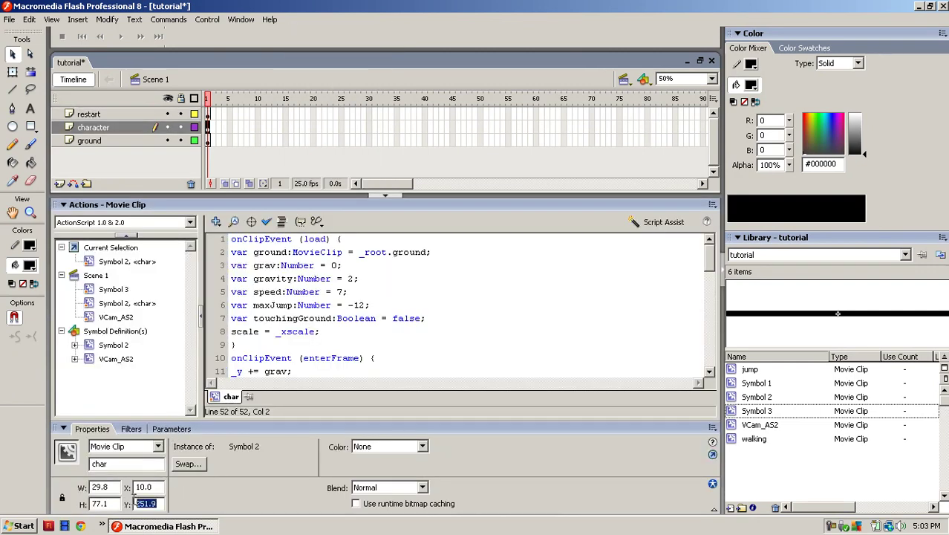
{"action": "right_click", "coordinate": [139, 504]}
{"action": "left_click", "coordinate": [180, 378]}
{"action": "left_click", "coordinate": [382, 197]}
- Paste 251.9 over charY in the restart strip's script and return to the stage
{"action": "left_click", "coordinate": [368, 457]}
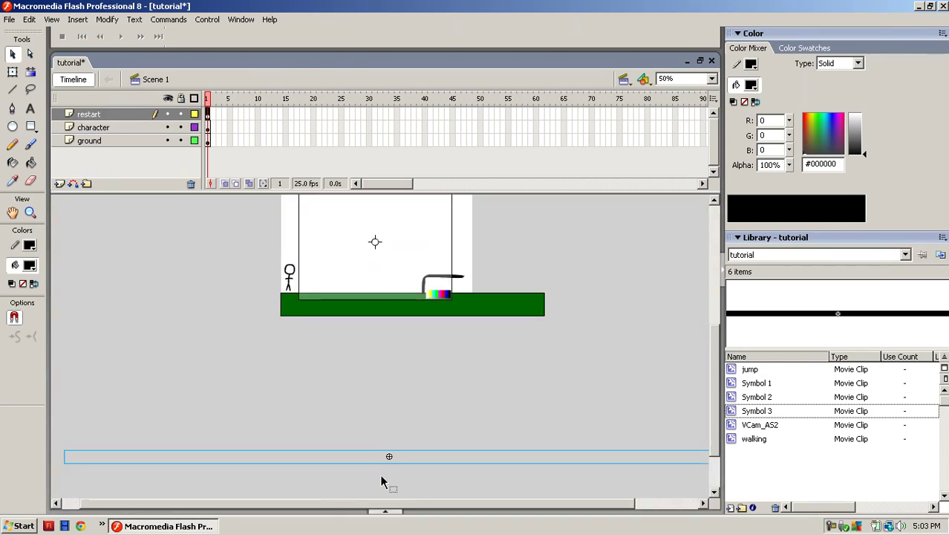
{"action": "right_click", "coordinate": [380, 457]}
{"action": "left_click", "coordinate": [416, 386]}
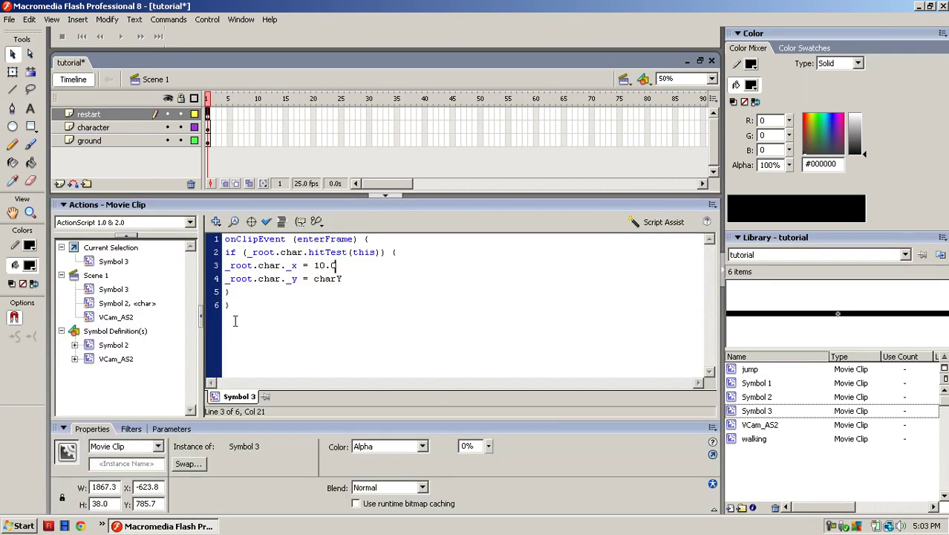
{"action": "left_click_drag", "start_coordinate": [343, 278], "coordinate": [315, 280]}
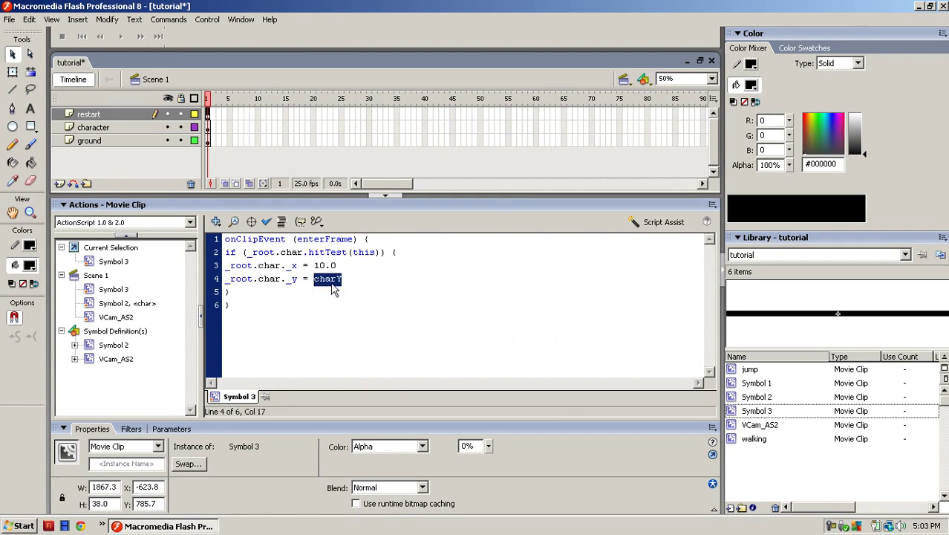
{"action": "right_click", "coordinate": [333, 290]}
{"action": "left_click", "coordinate": [357, 341]}
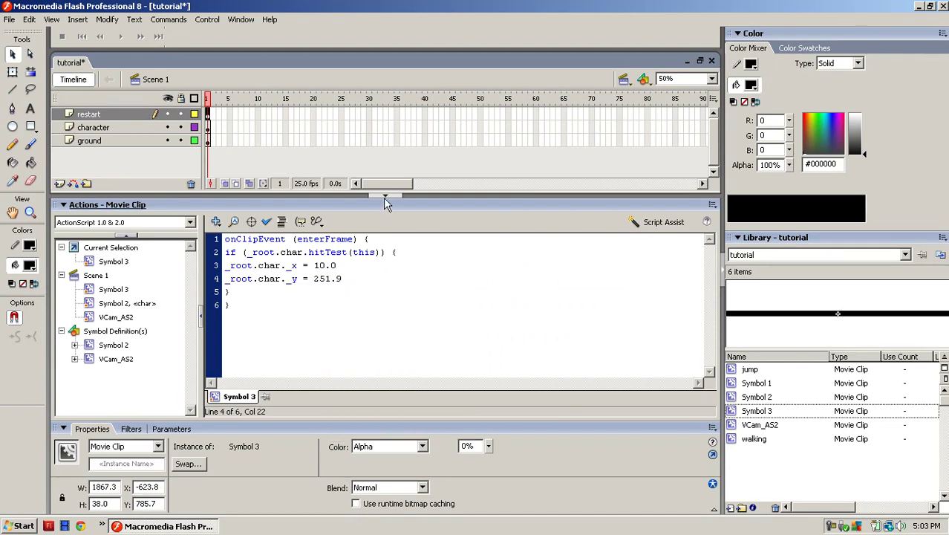
{"action": "left_click", "coordinate": [385, 197]}
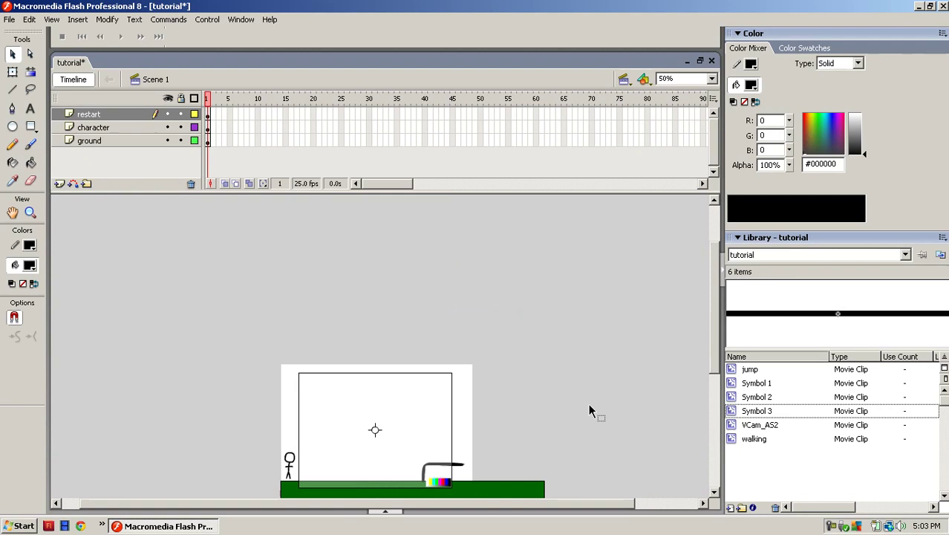
{"action": "scroll", "coordinate": [587, 405], "scroll_direction": "down", "scroll_amount": 2}
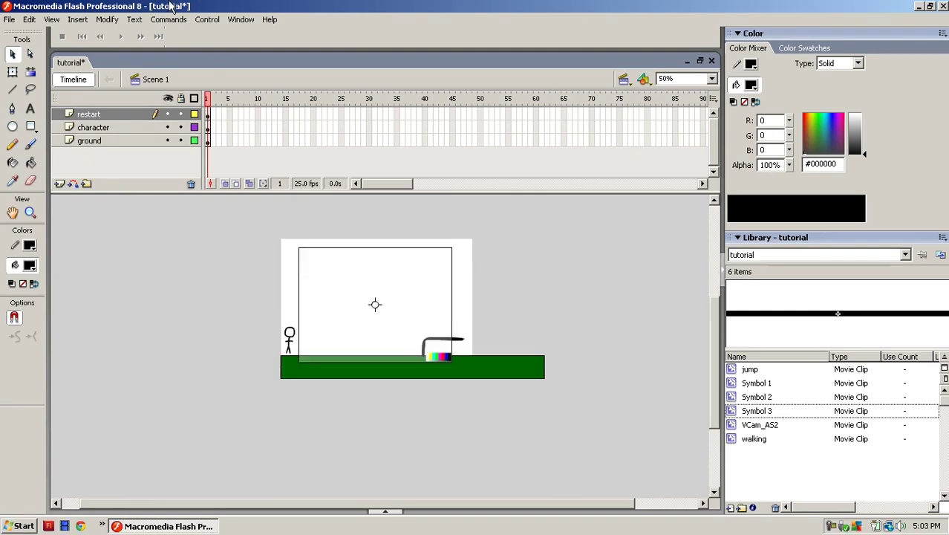
- Test the movie, walking and jumping the stick figure, then walking off the edge to check the respawn
{"action": "left_click", "coordinate": [207, 19]}
{"action": "left_click", "coordinate": [230, 104]}
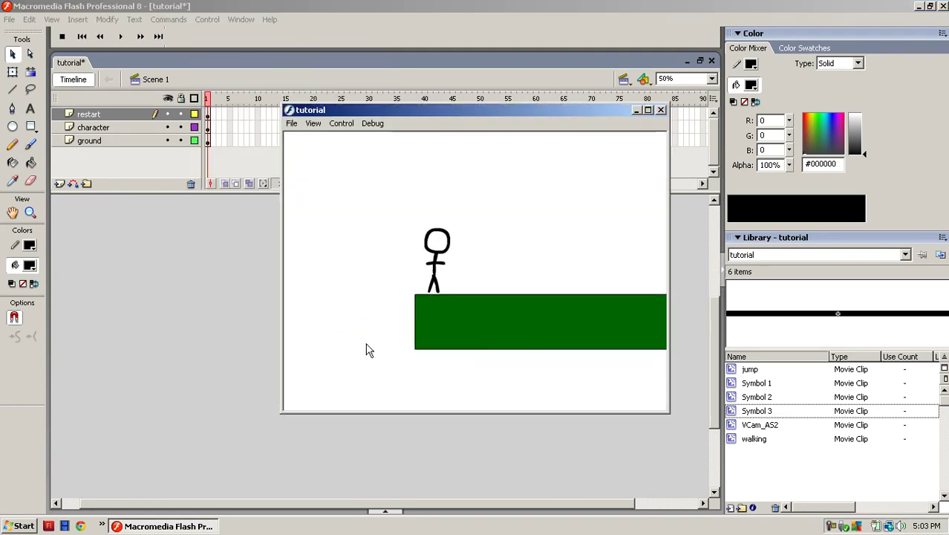
{"action": "key", "text": "Left"}
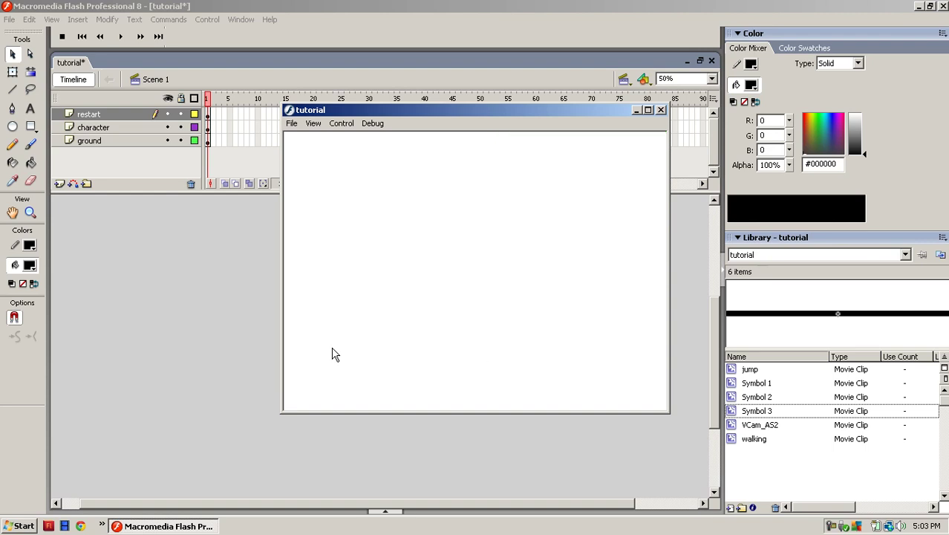
{"action": "key", "text": "Right"}
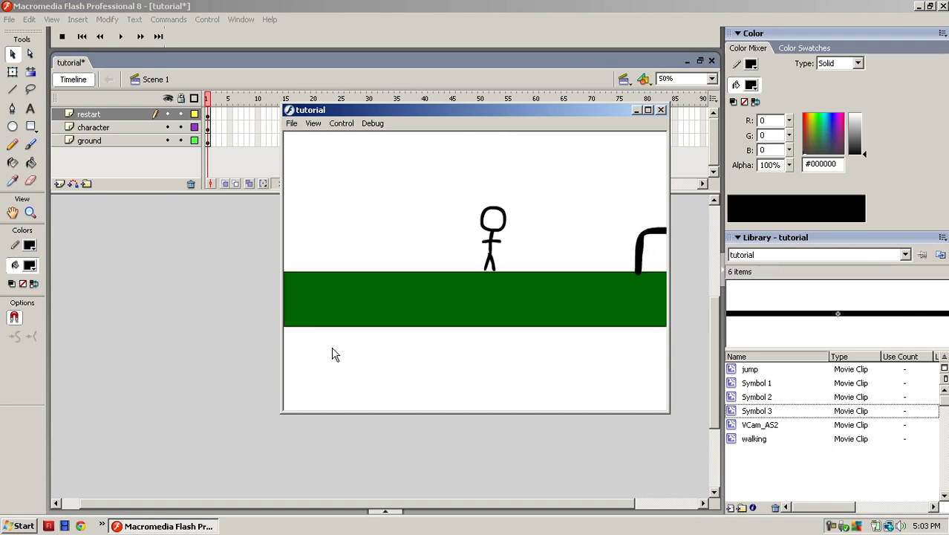
{"action": "key", "text": "Up"}
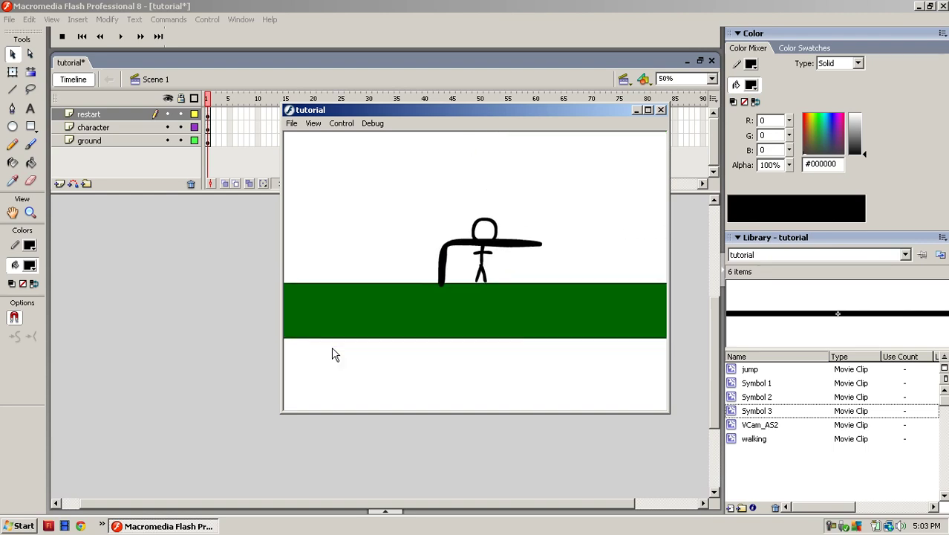
{"action": "key", "text": "Left"}
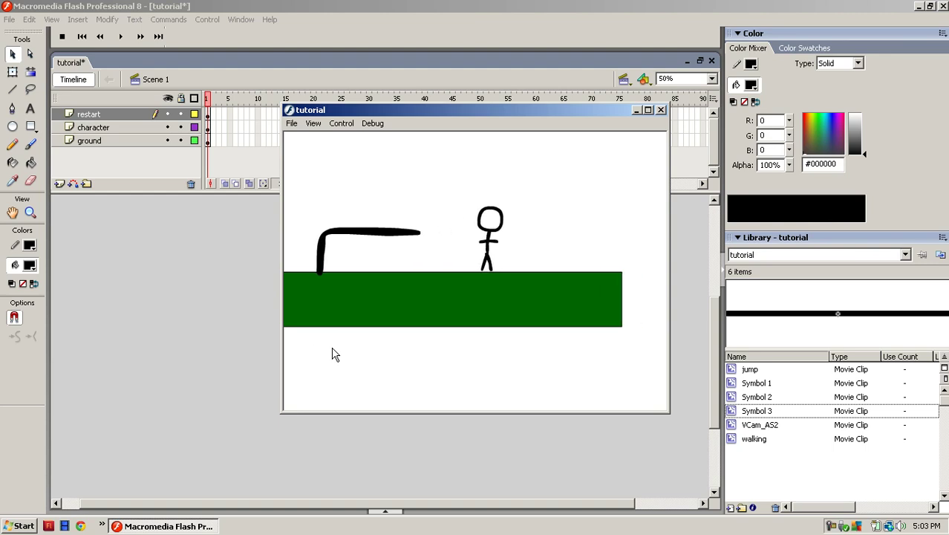
{"action": "key", "text": "Right"}
{"action": "key", "text": "Left"}
{"action": "key", "text": "Right"}
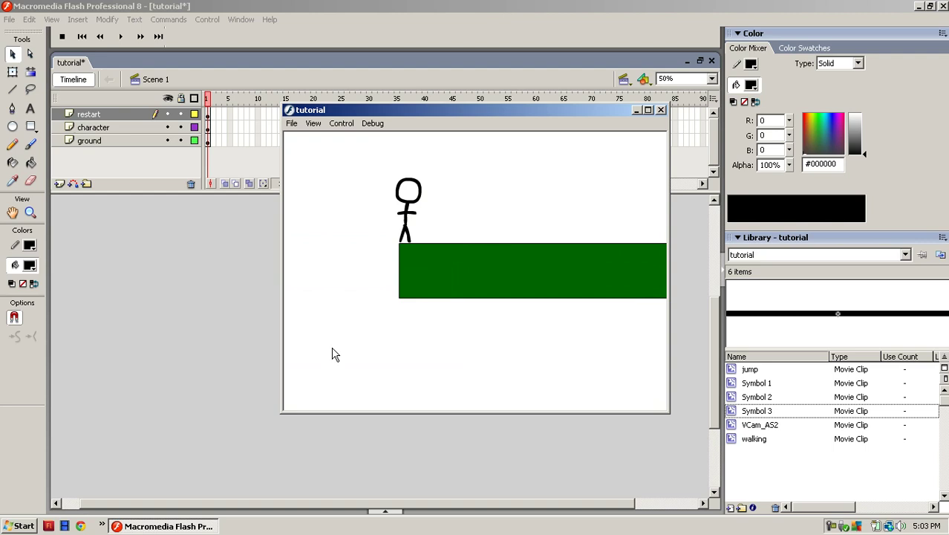
{"action": "key", "text": "Left"}
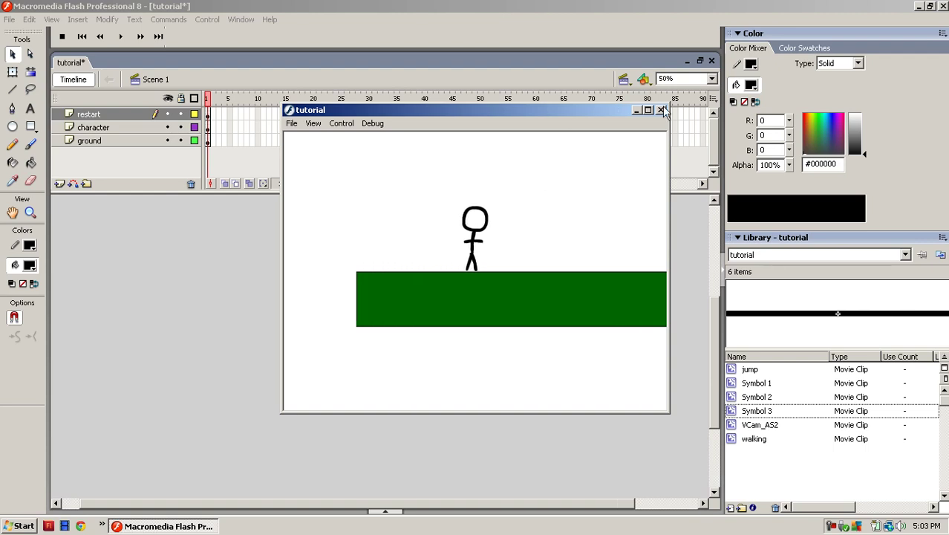
- Close the test movie and open the character's Symbol 2, selecting its second frame
{"action": "left_click", "coordinate": [662, 110]}
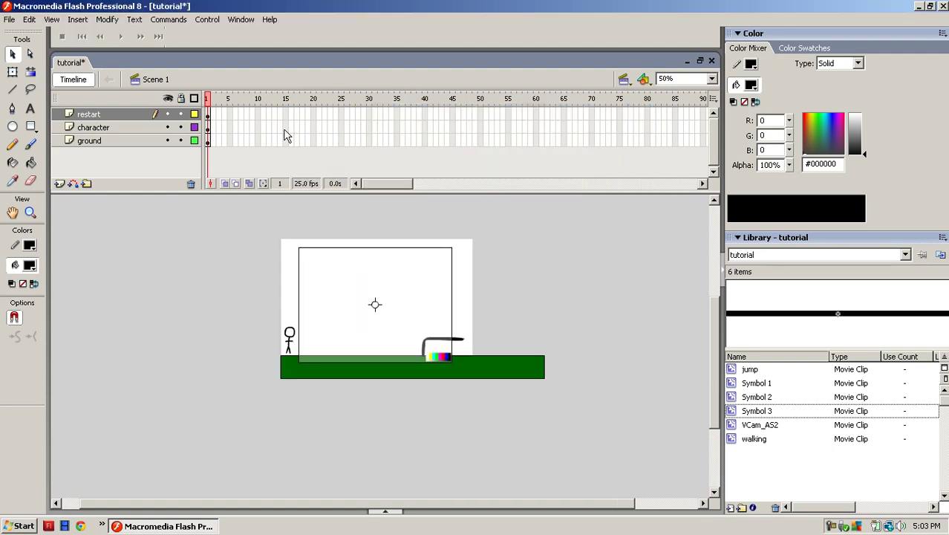
{"action": "double_click", "coordinate": [311, 360]}
{"action": "left_click", "coordinate": [213, 128]}
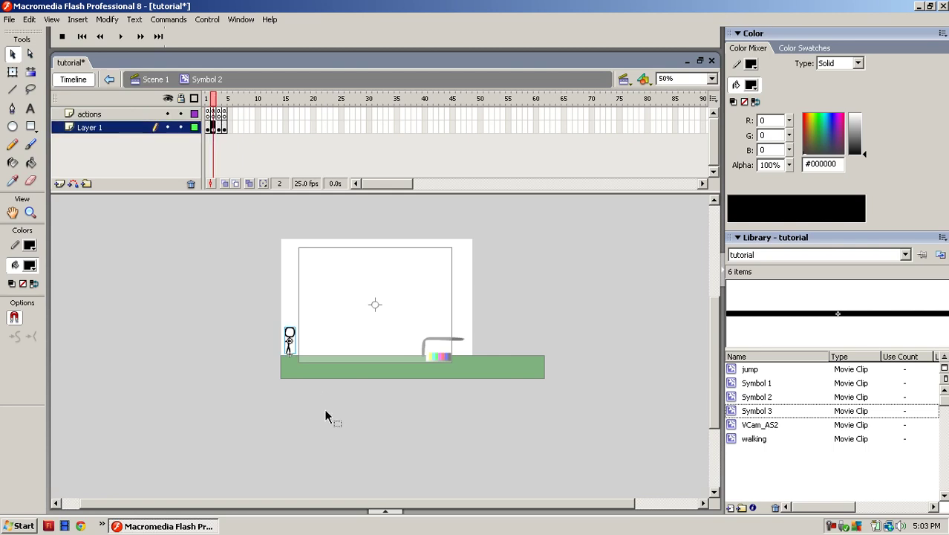
- Step through the walking animation's first three frames, then return to Scene 1
{"action": "double_click", "coordinate": [289, 338]}
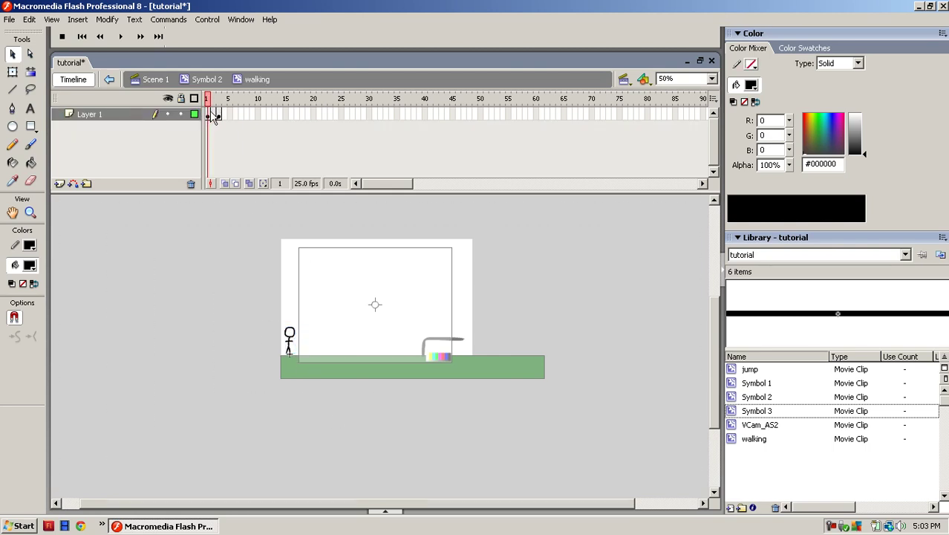
{"action": "left_click", "coordinate": [212, 117]}
{"action": "left_click", "coordinate": [211, 116]}
{"action": "left_click", "coordinate": [216, 119]}
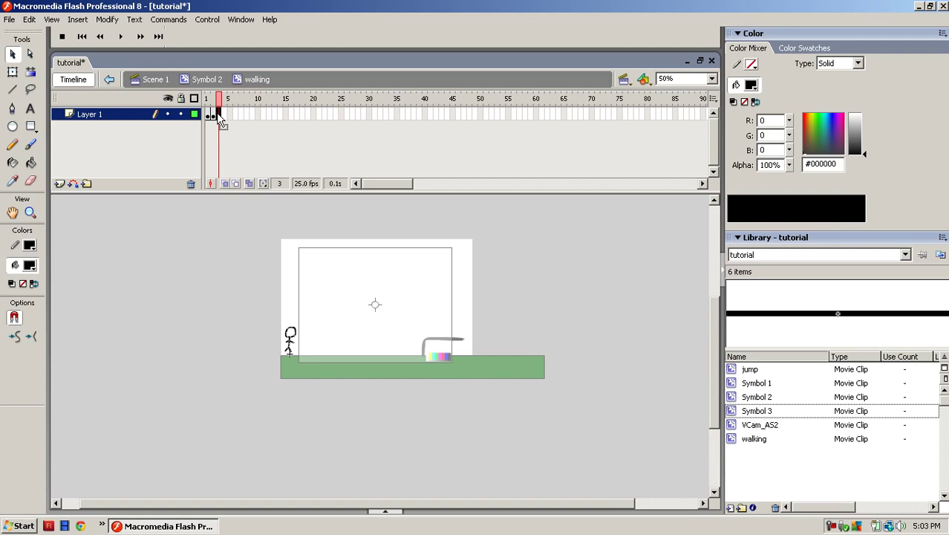
{"action": "left_click", "coordinate": [207, 79]}
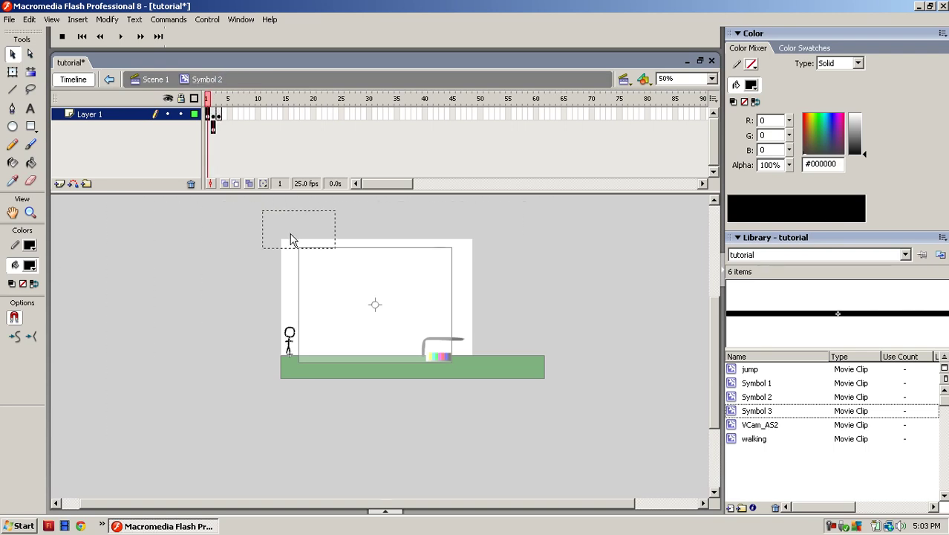
{"action": "left_click", "coordinate": [158, 79]}
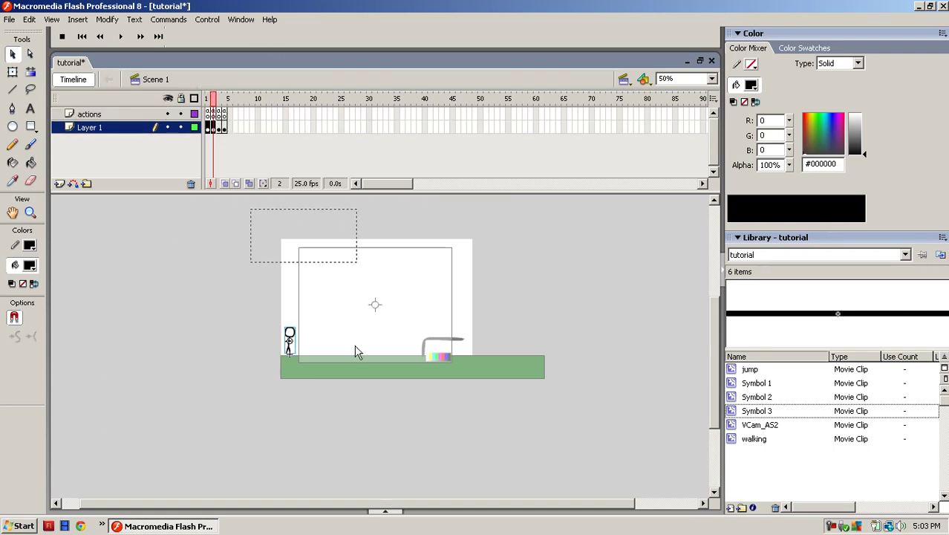
{"action": "left_click_drag", "start_coordinate": [244, 221], "coordinate": [579, 420]}
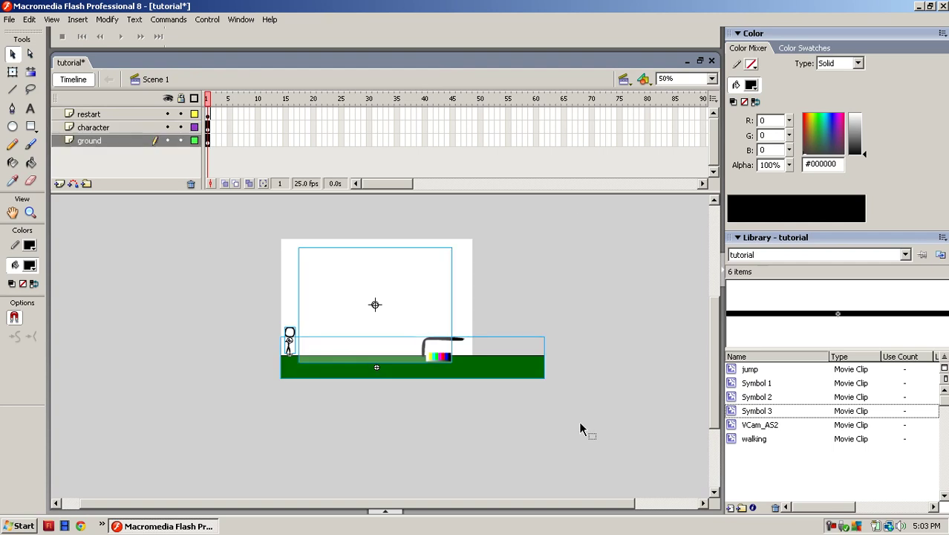
{"action": "left_click", "coordinate": [578, 420]}
{"action": "left_click_drag", "start_coordinate": [205, 352], "coordinate": [323, 498]}
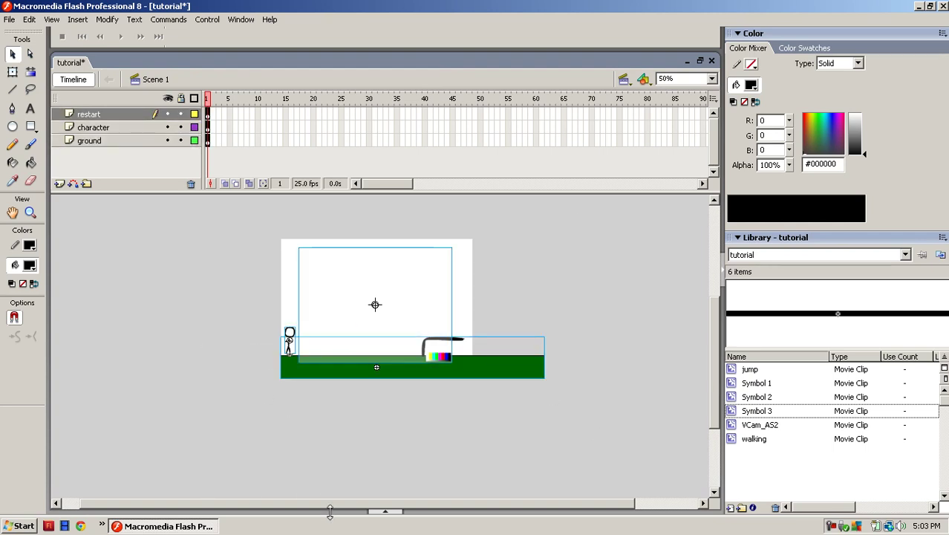
{"action": "scroll", "coordinate": [485, 393], "scroll_direction": "down", "scroll_amount": 3}
{"action": "left_click", "coordinate": [485, 392]}
{"action": "left_click", "coordinate": [441, 335]}
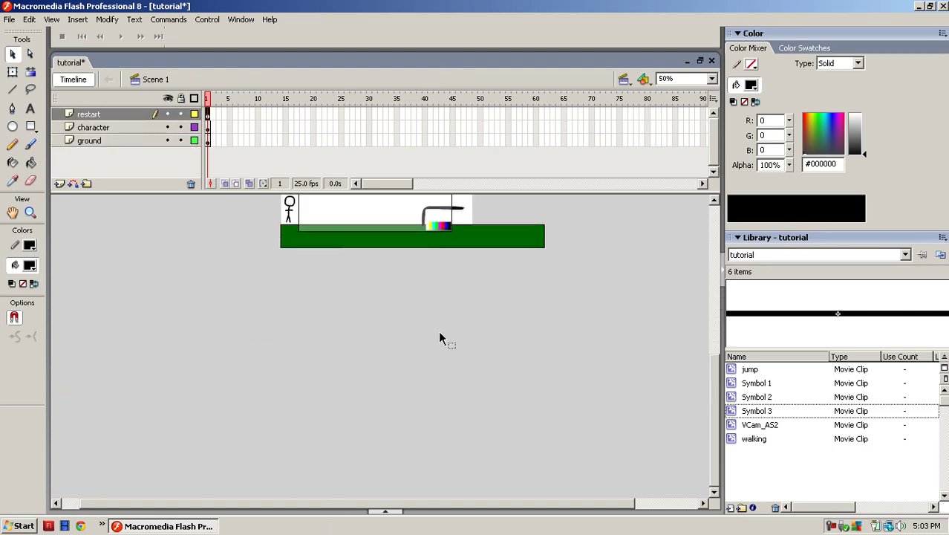
{"action": "scroll", "coordinate": [504, 341], "scroll_direction": "up", "scroll_amount": 5}
{"action": "scroll", "coordinate": [504, 330], "scroll_direction": "down", "scroll_amount": 3}
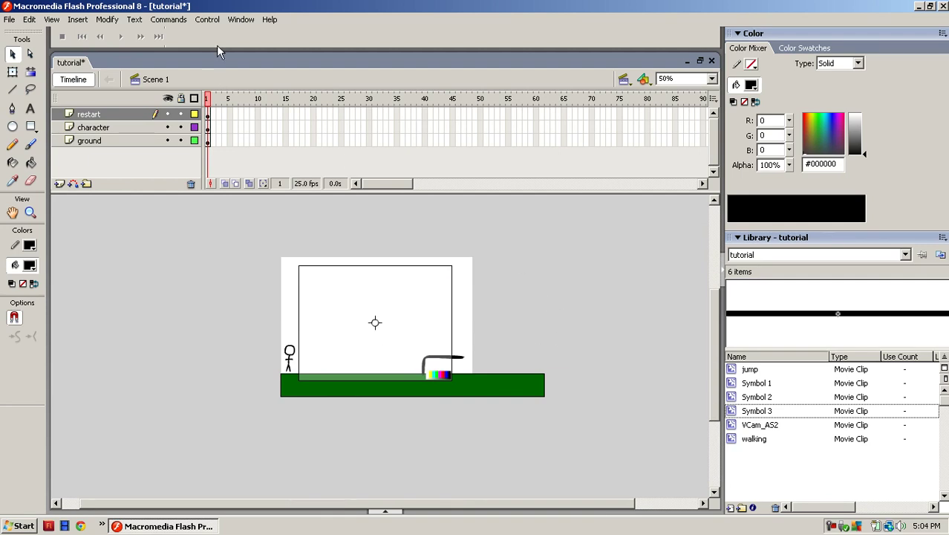